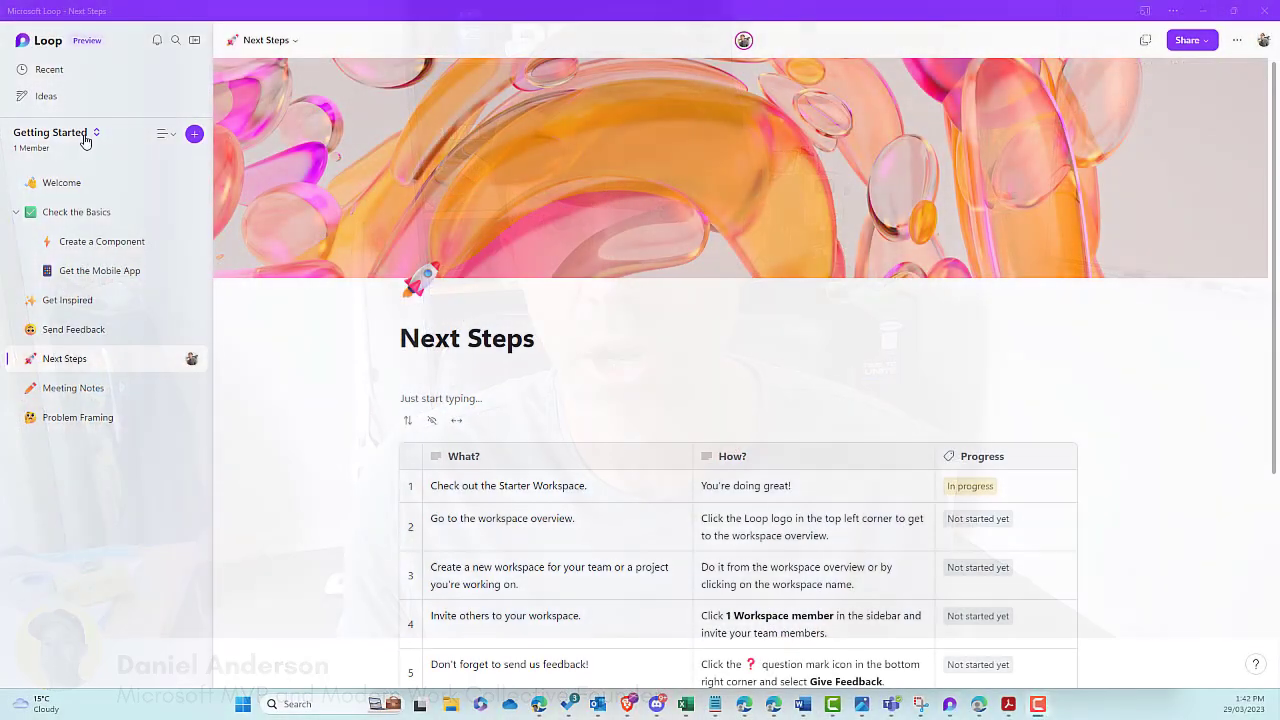
Look through the Getting Started workspace's navigation controls, including workspace switching, page views, creation options, page search and the options for Check the Basics.
{"action": "left_click", "coordinate": [85, 141]}
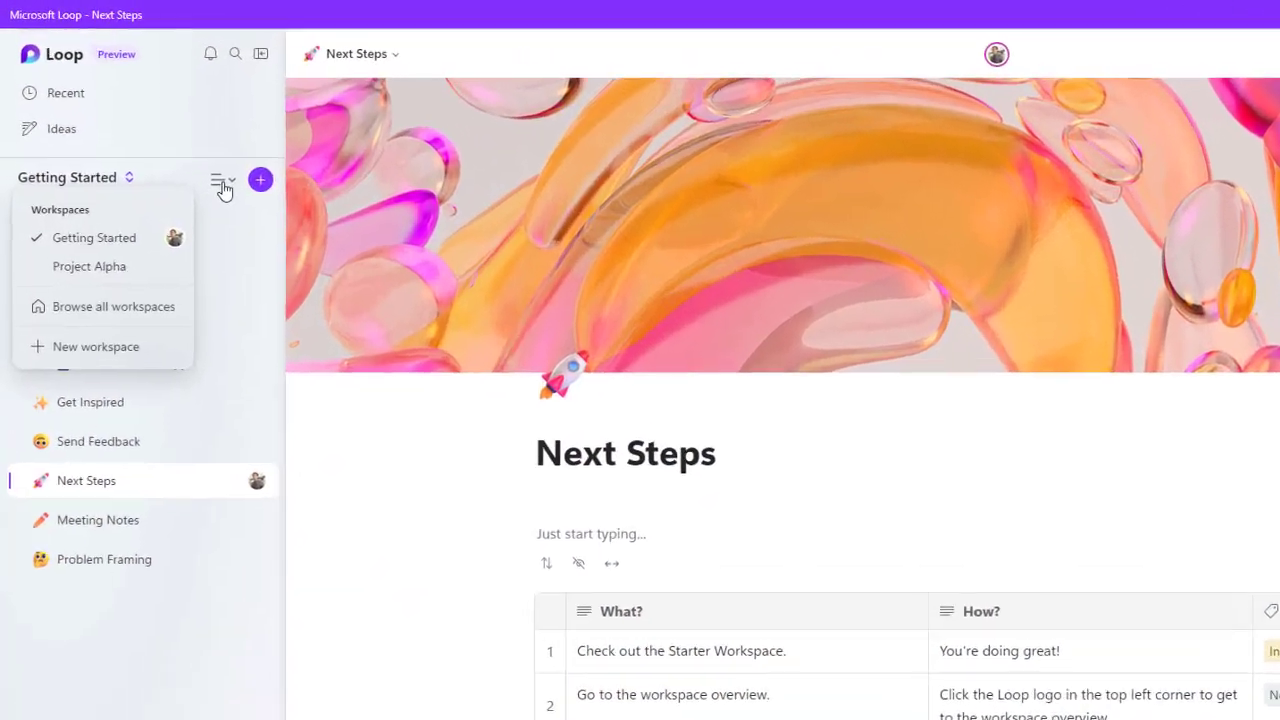
{"action": "left_click", "coordinate": [165, 134]}
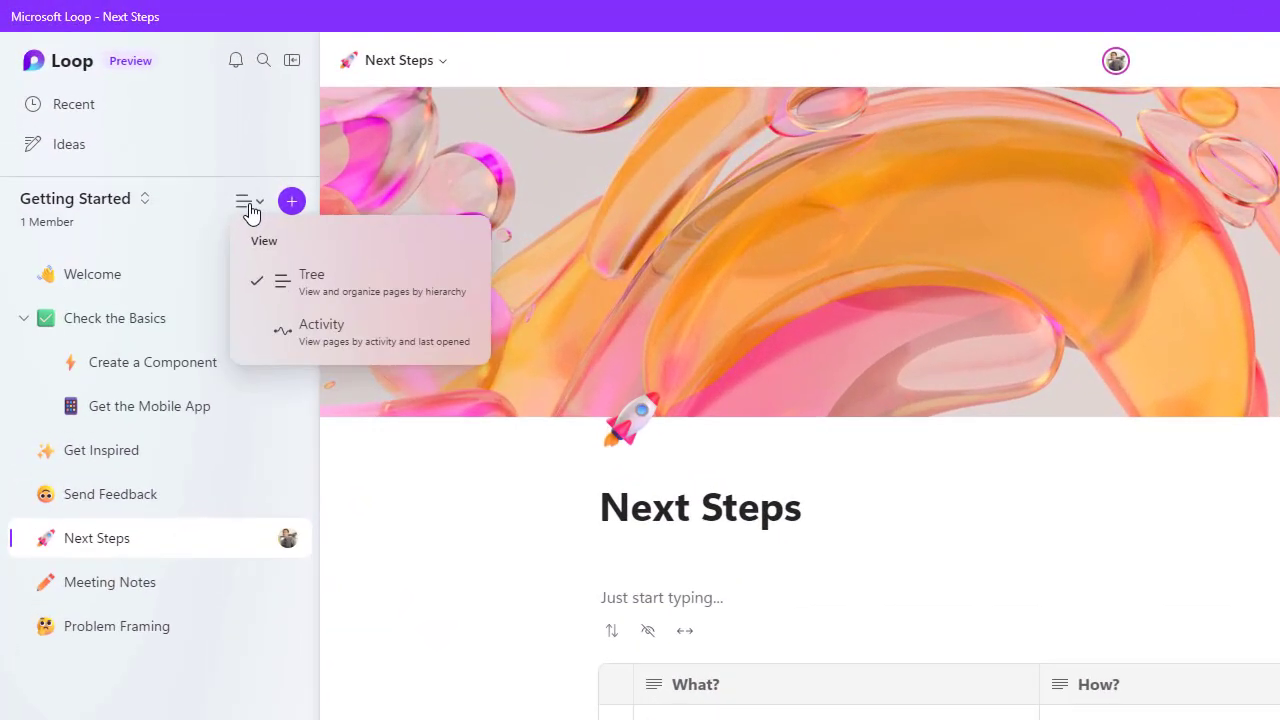
{"action": "left_click", "coordinate": [291, 203]}
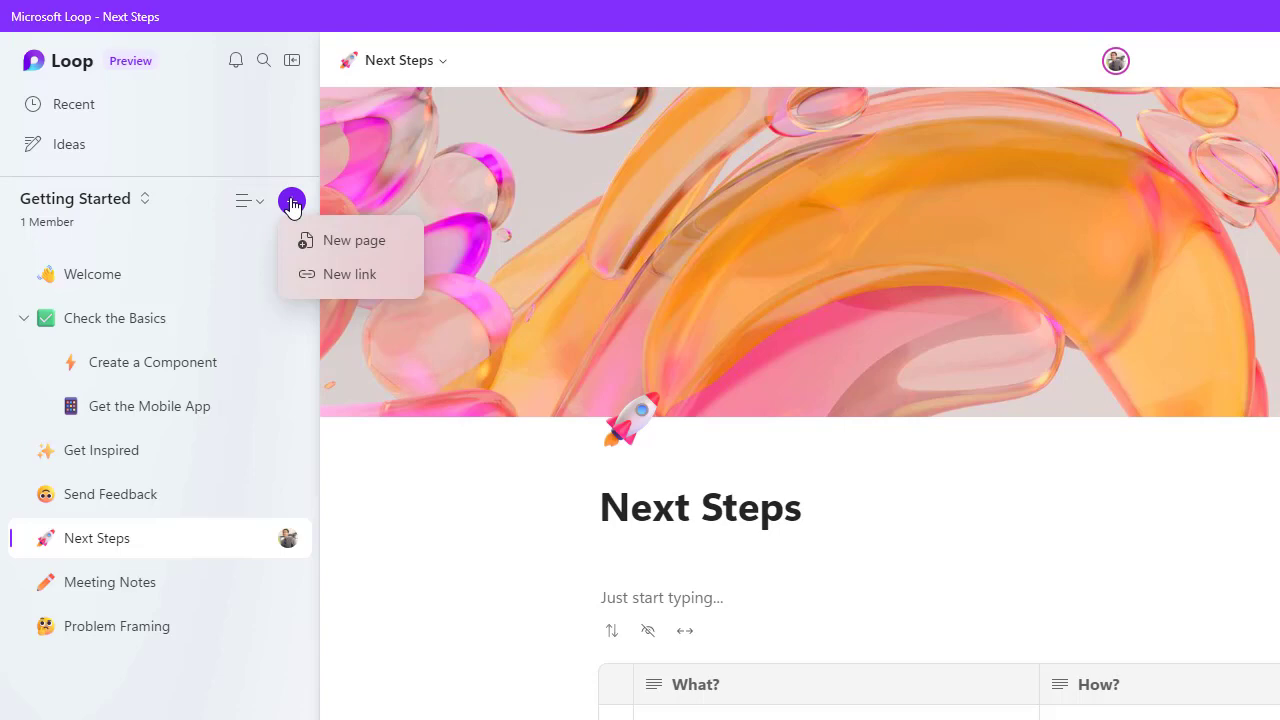
{"action": "left_click", "coordinate": [264, 60]}
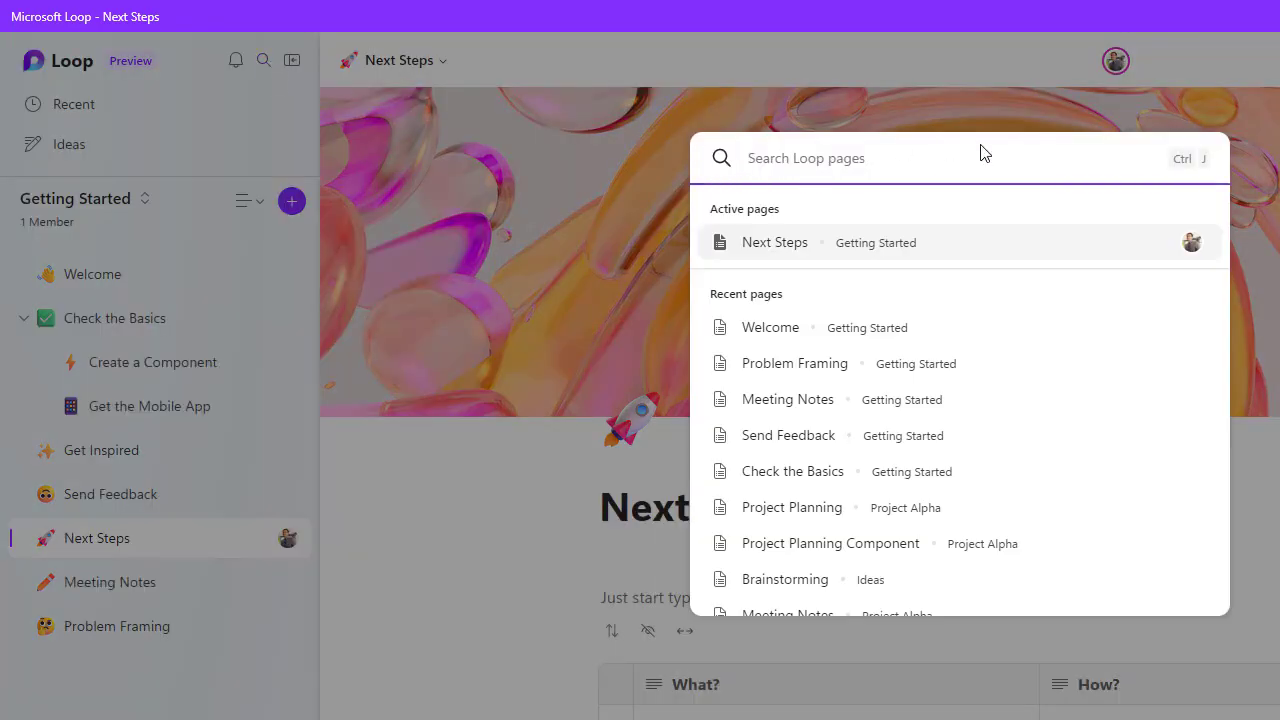
{"action": "left_click", "coordinate": [577, 449]}
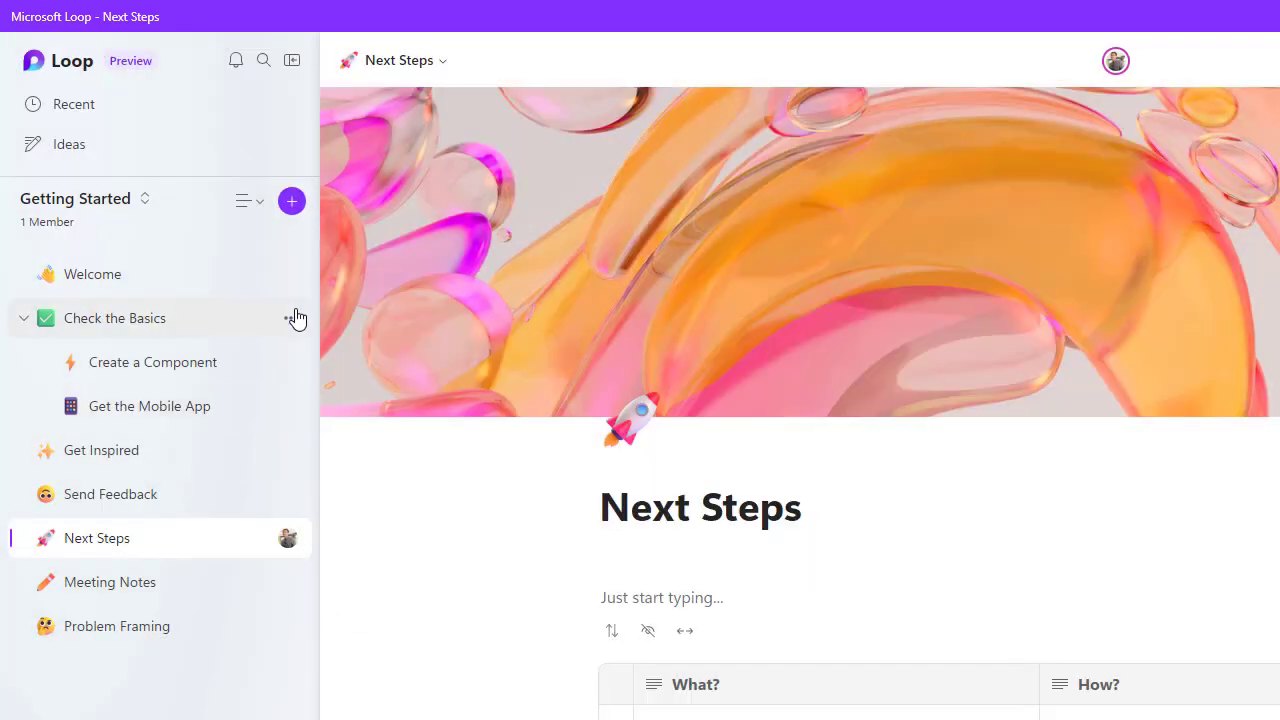
{"action": "left_click", "coordinate": [291, 318]}
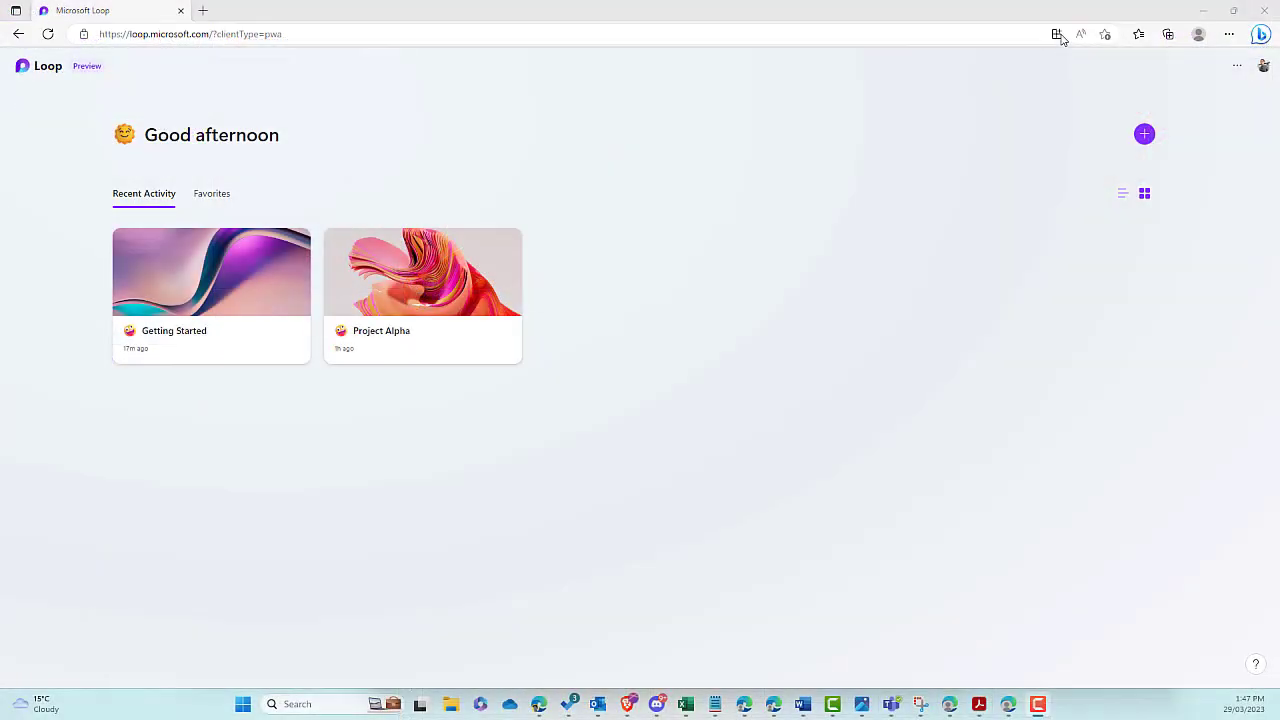
Install the Microsoft Loop site as an app and allow it to be pinned to the taskbar and Start.
{"action": "left_click", "coordinate": [1057, 34]}
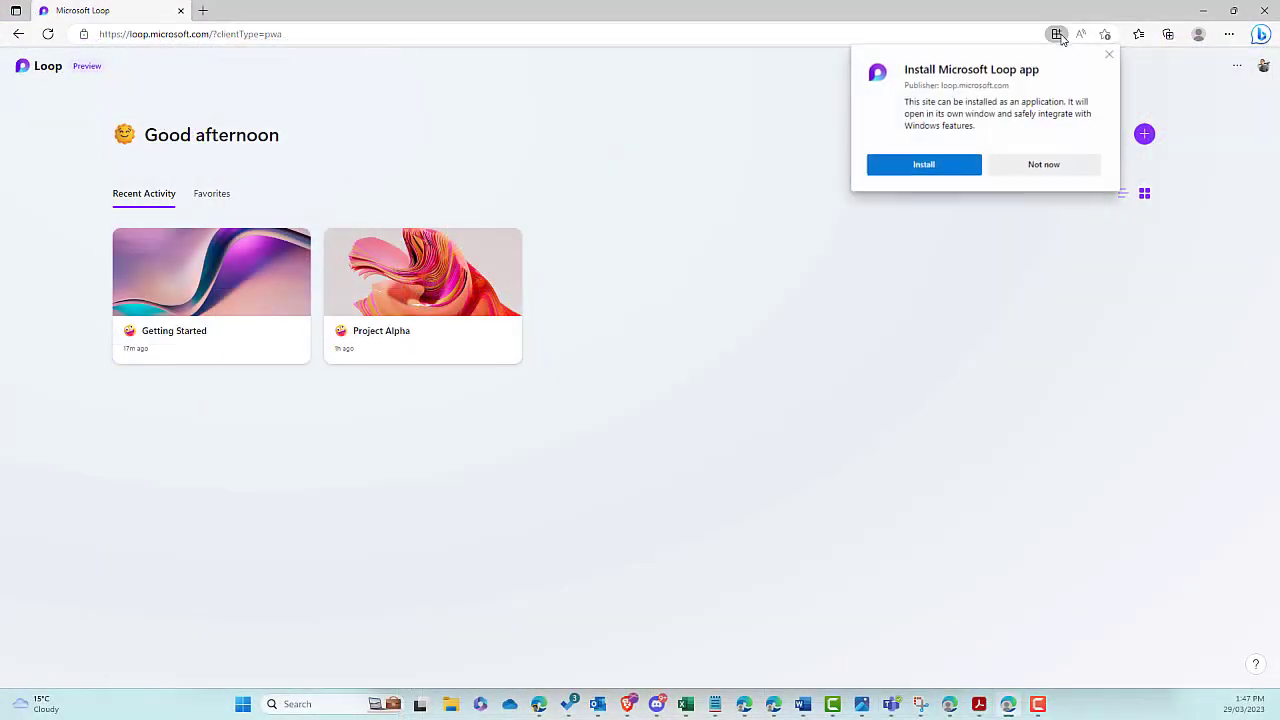
{"action": "left_click", "coordinate": [951, 166]}
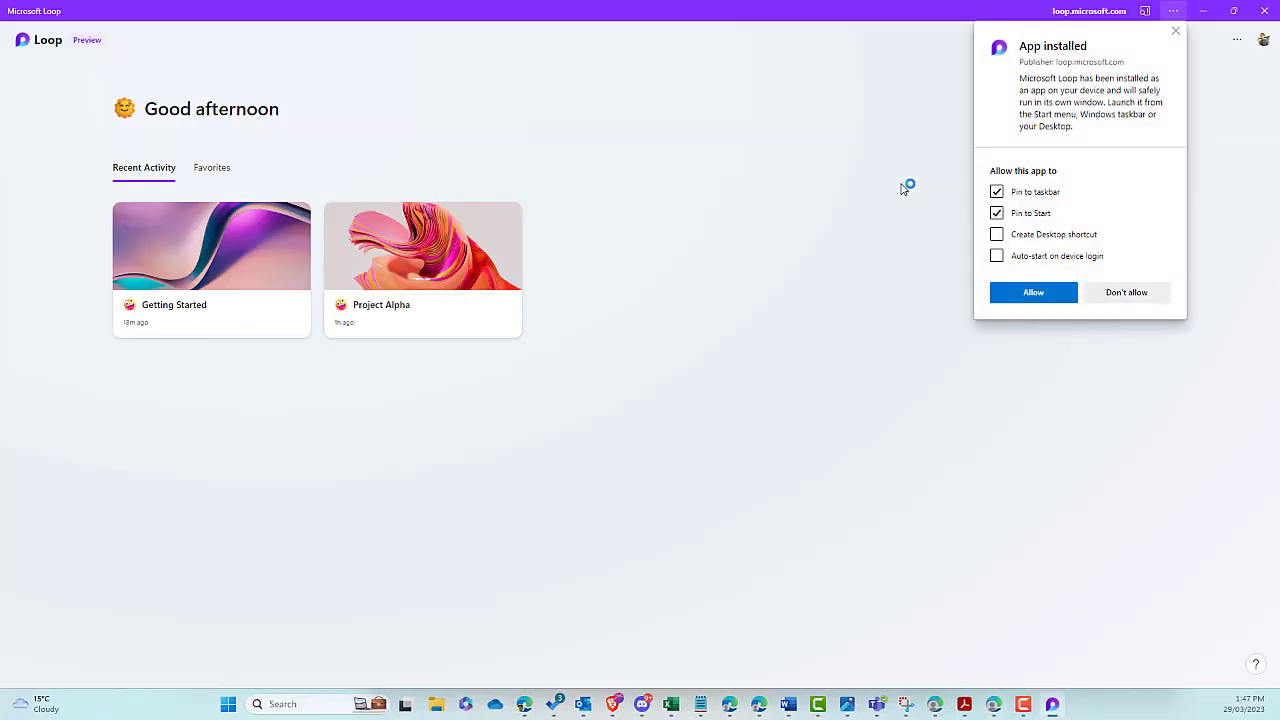
{"action": "left_click", "coordinate": [1019, 304]}
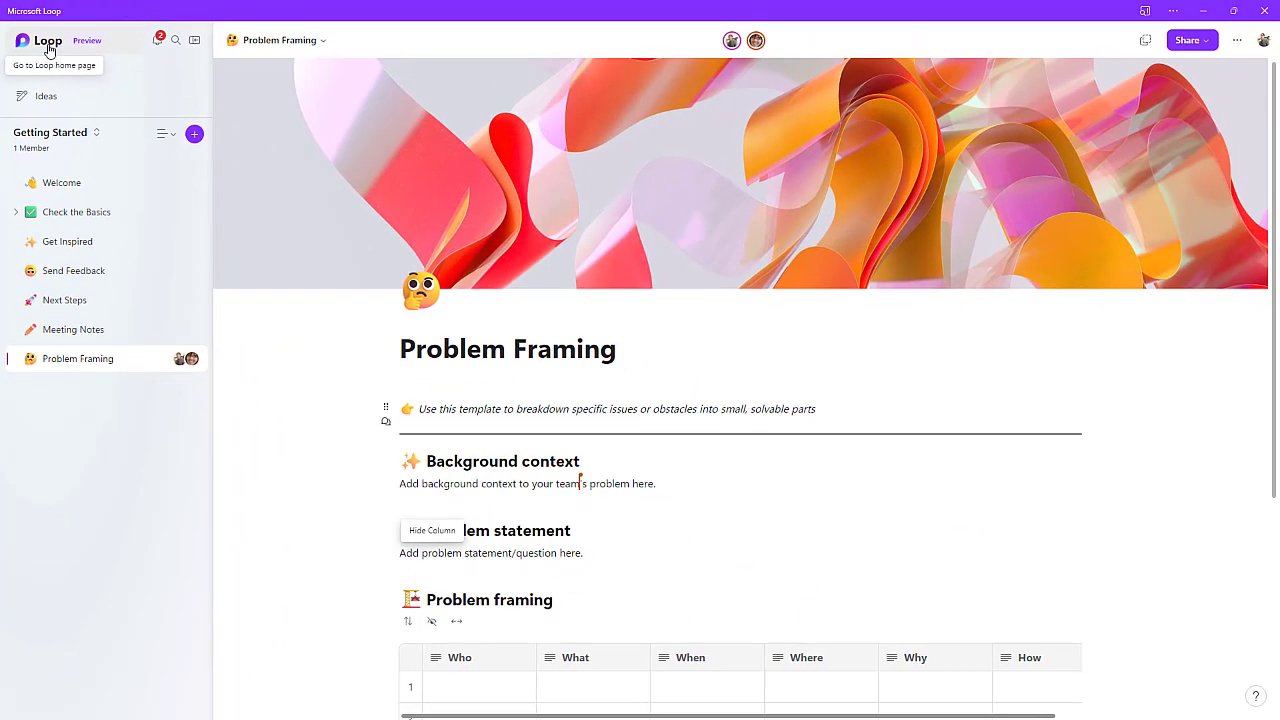
Go to the Loop home page and reopen the Getting Started workspace.
{"action": "left_click", "coordinate": [70, 64]}
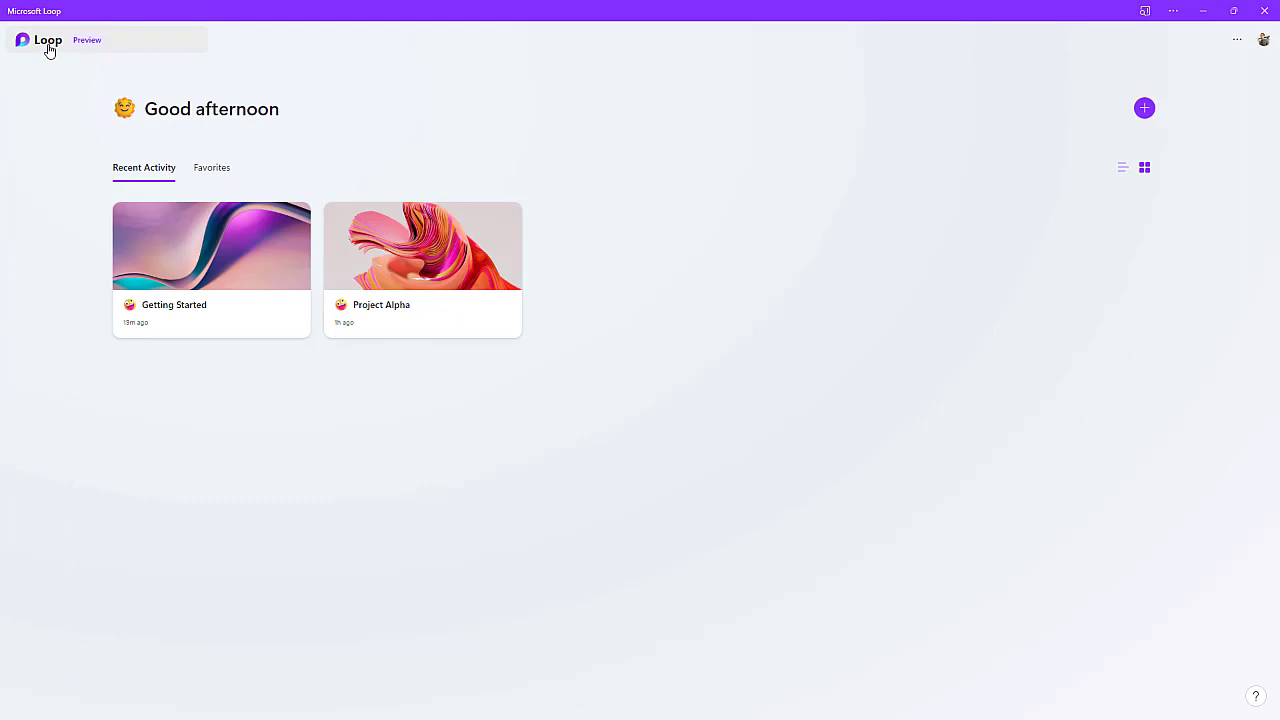
{"action": "left_click", "coordinate": [200, 309]}
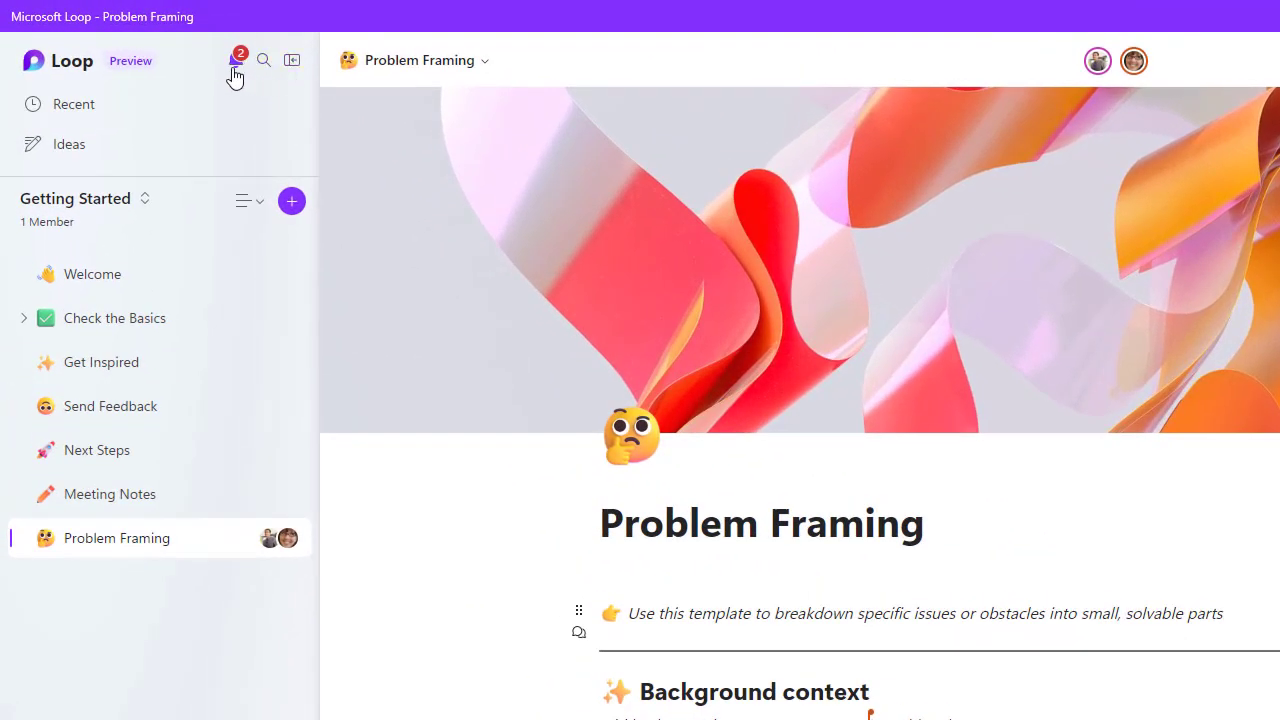
Review the notifications, and examine the active and recent pages offered by the Loop page search.
{"action": "left_click", "coordinate": [238, 68]}
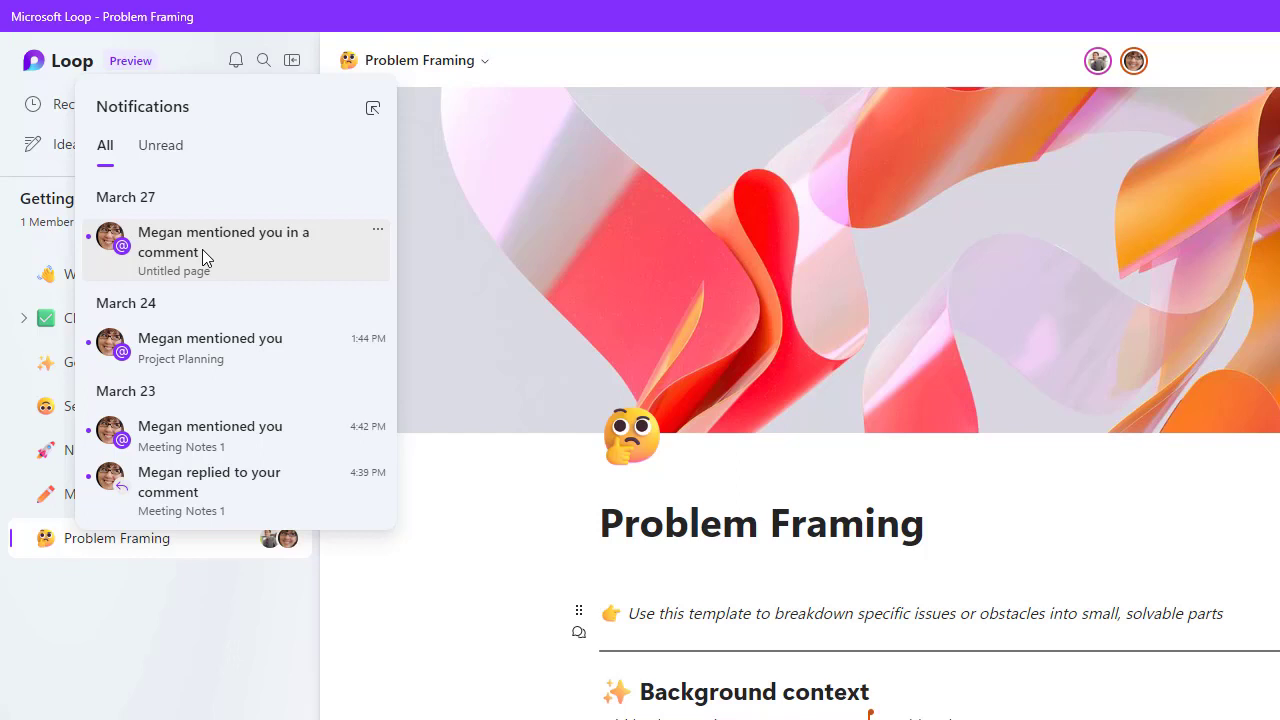
{"action": "left_click", "coordinate": [263, 62]}
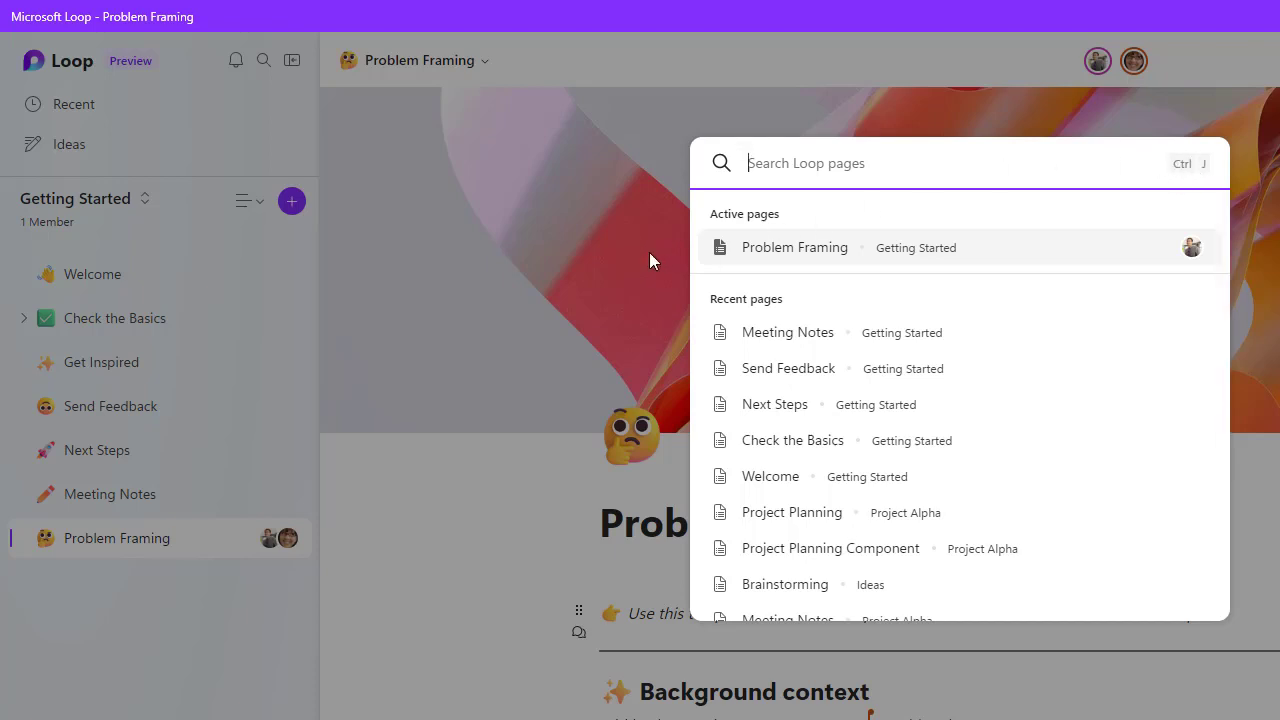
{"action": "left_click", "coordinate": [459, 183]}
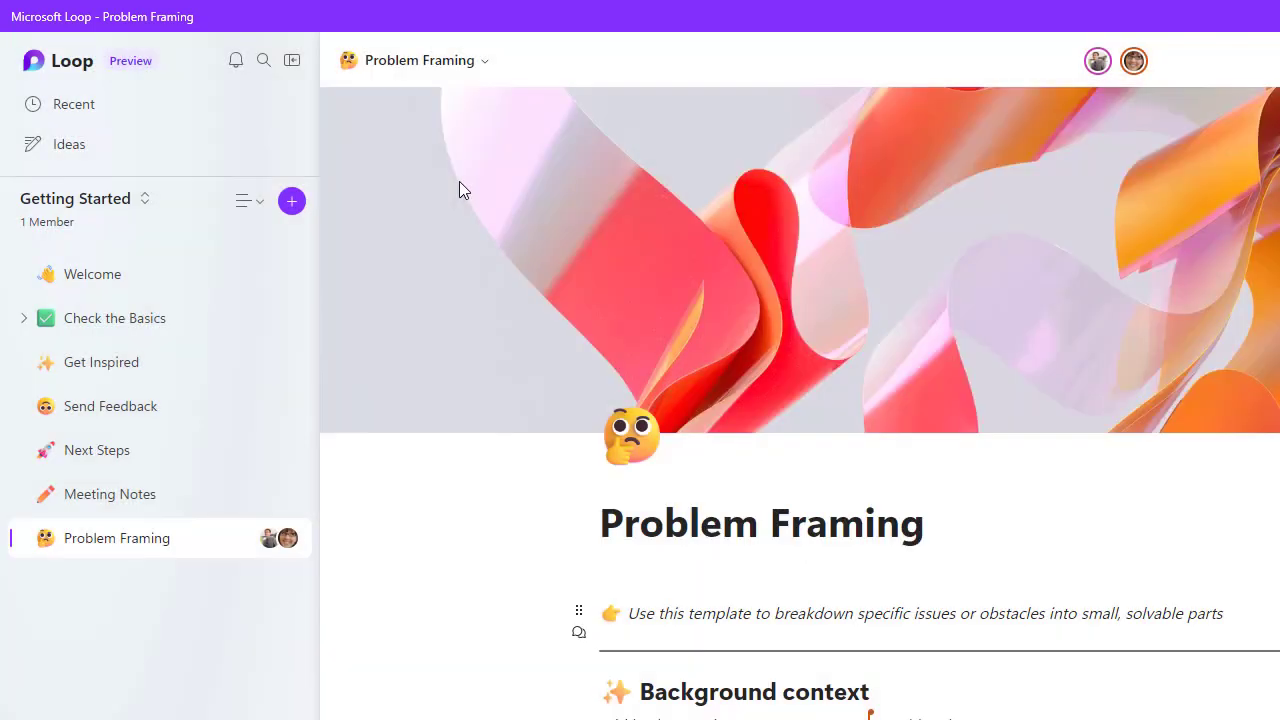
{"action": "key", "text": "ctrl+j"}
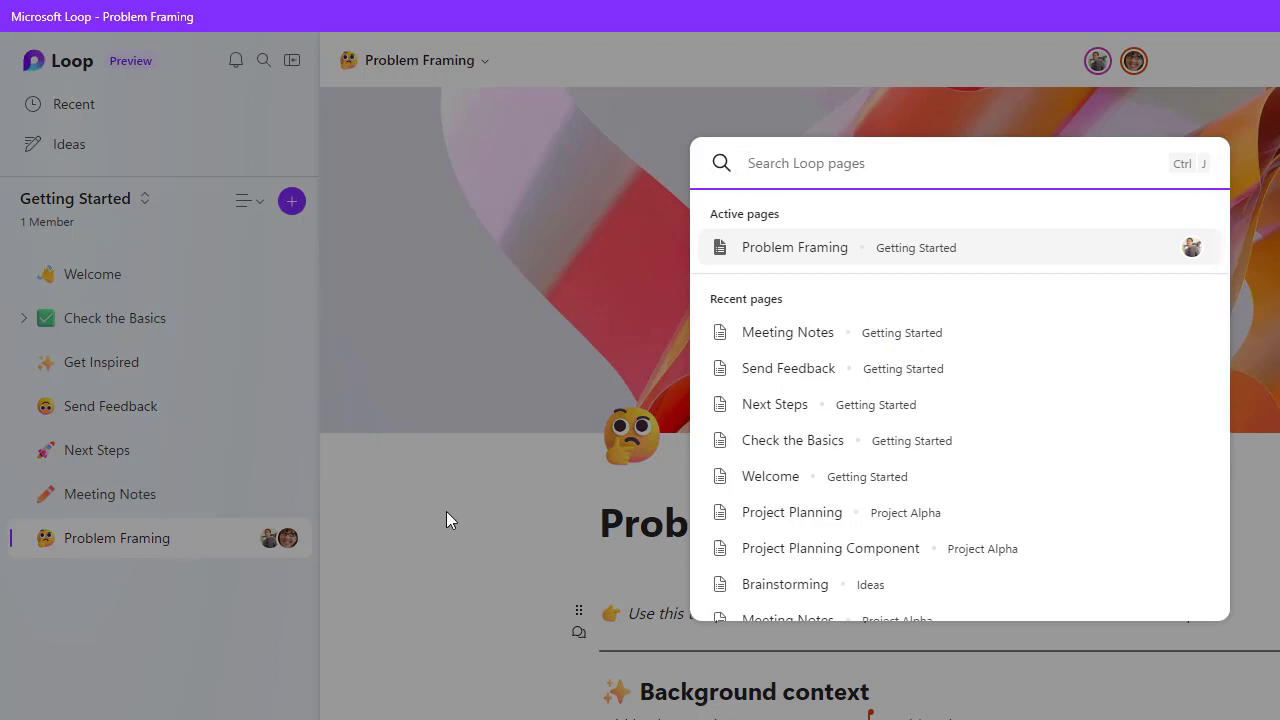
{"action": "left_click", "coordinate": [447, 558]}
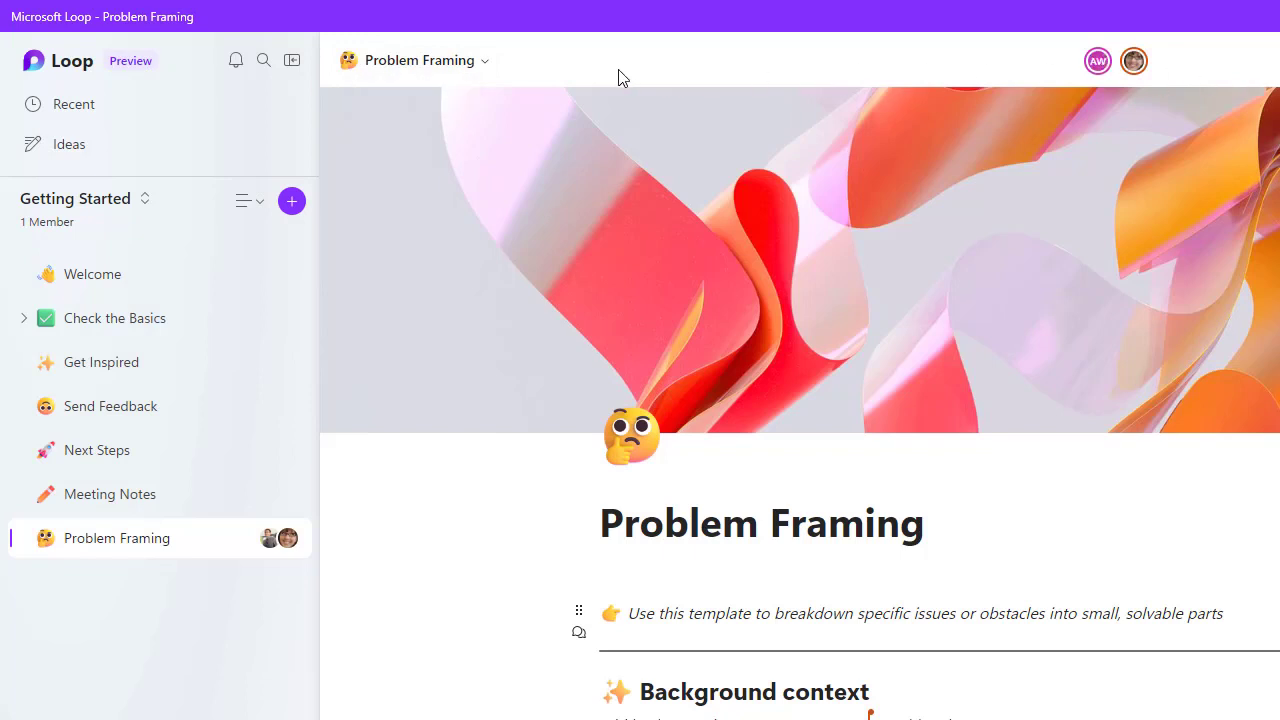
Examine the Problem Framing page's header details, the collaborators who have it open, and its sharing options.
{"action": "left_click", "coordinate": [467, 70]}
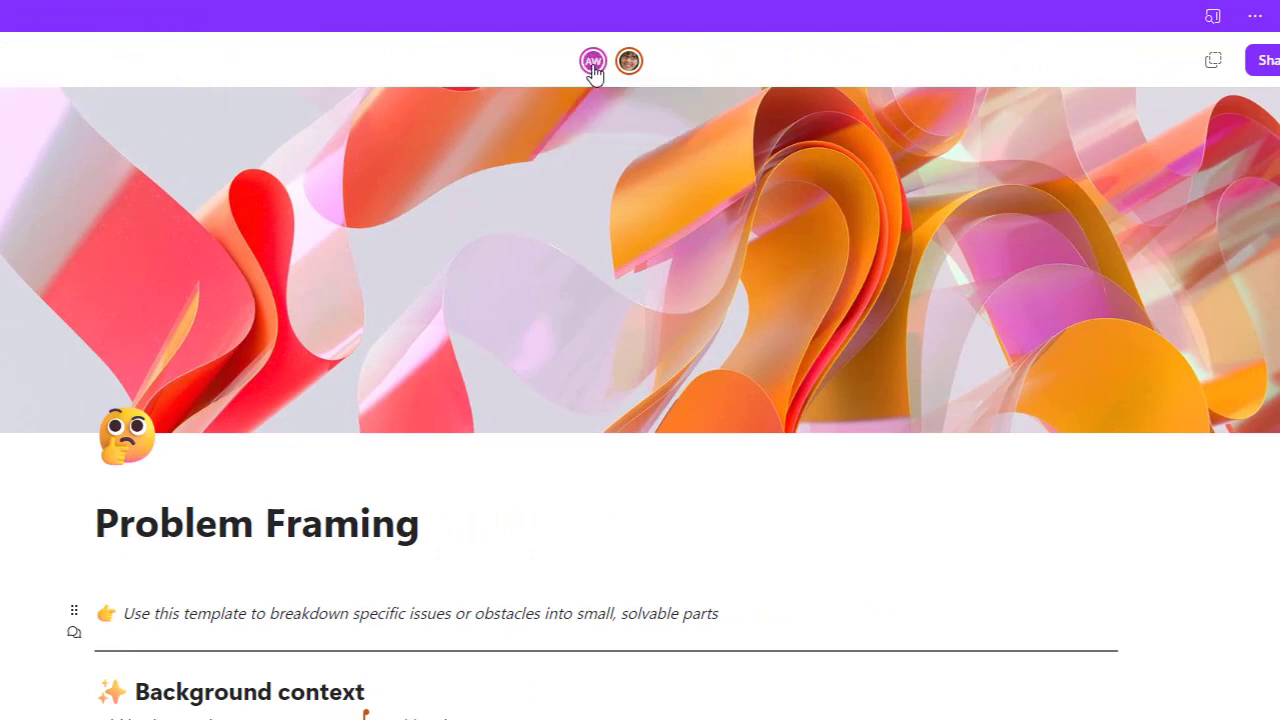
{"action": "mouse_move", "coordinate": [595, 80]}
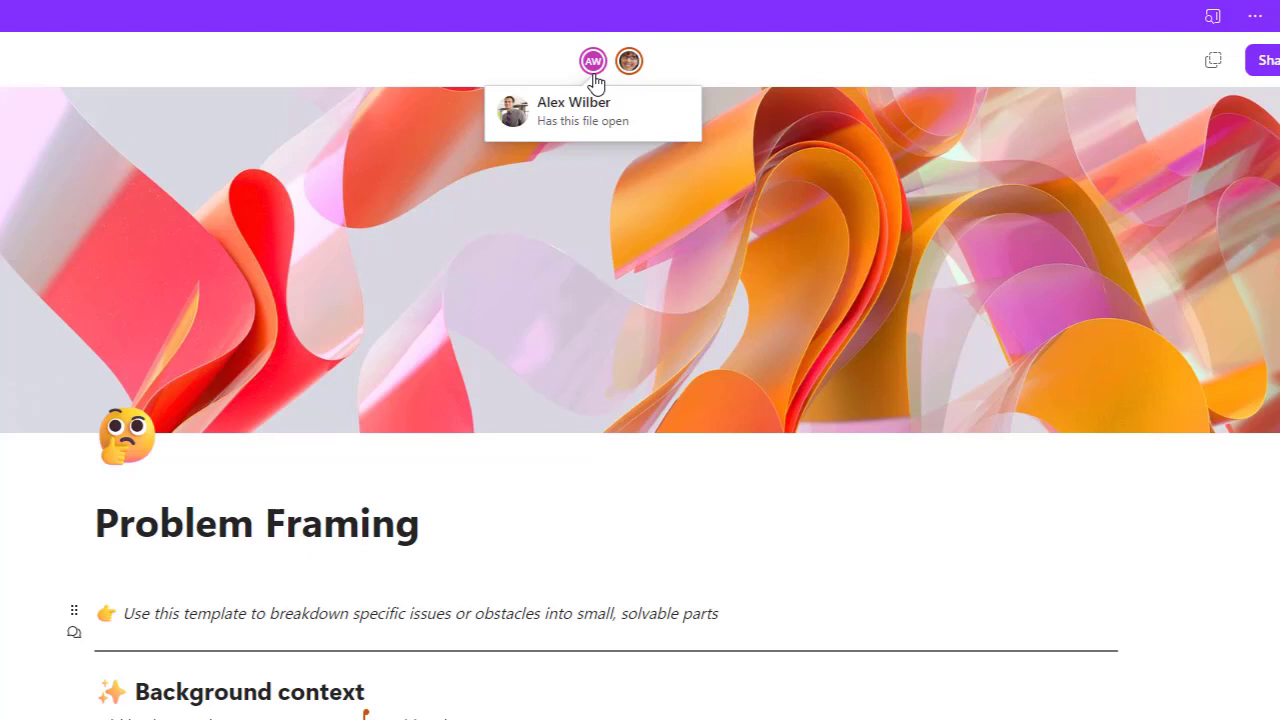
{"action": "mouse_move", "coordinate": [634, 71]}
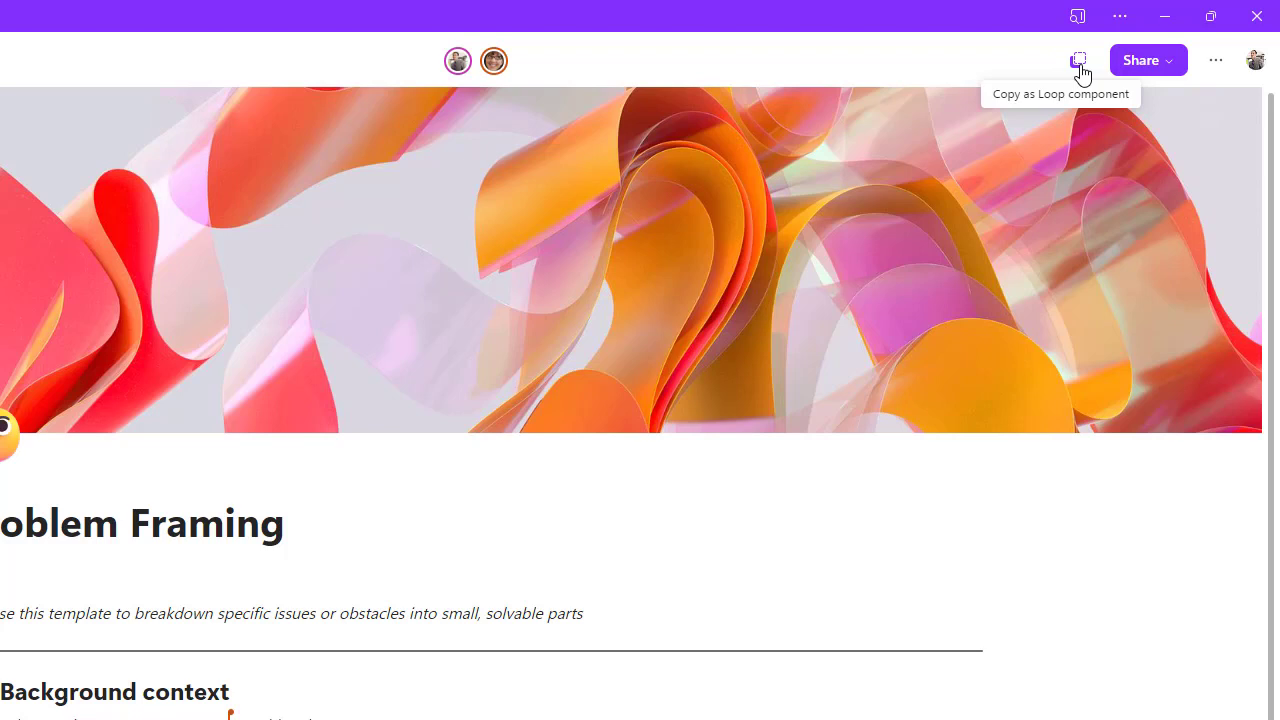
{"action": "left_click", "coordinate": [1158, 73]}
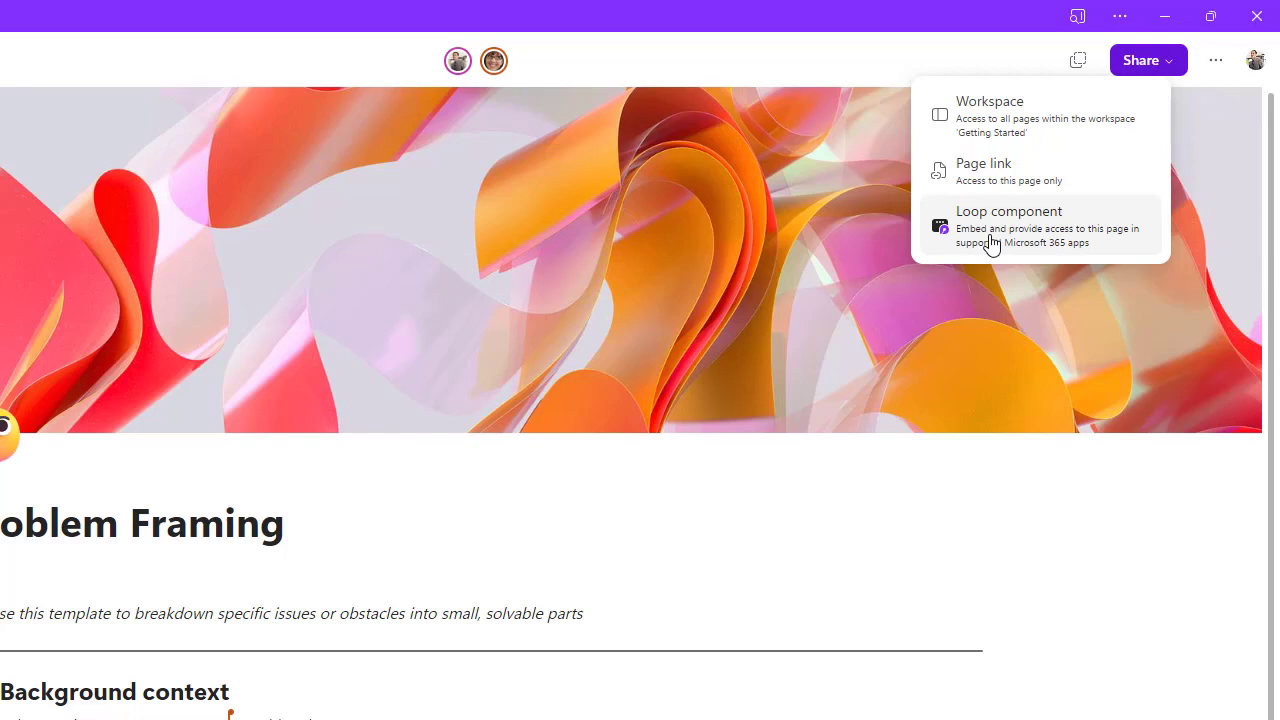
Review the General, Privacy and Experiments settings, close them, and check the signed-in account.
{"action": "left_click", "coordinate": [1216, 64]}
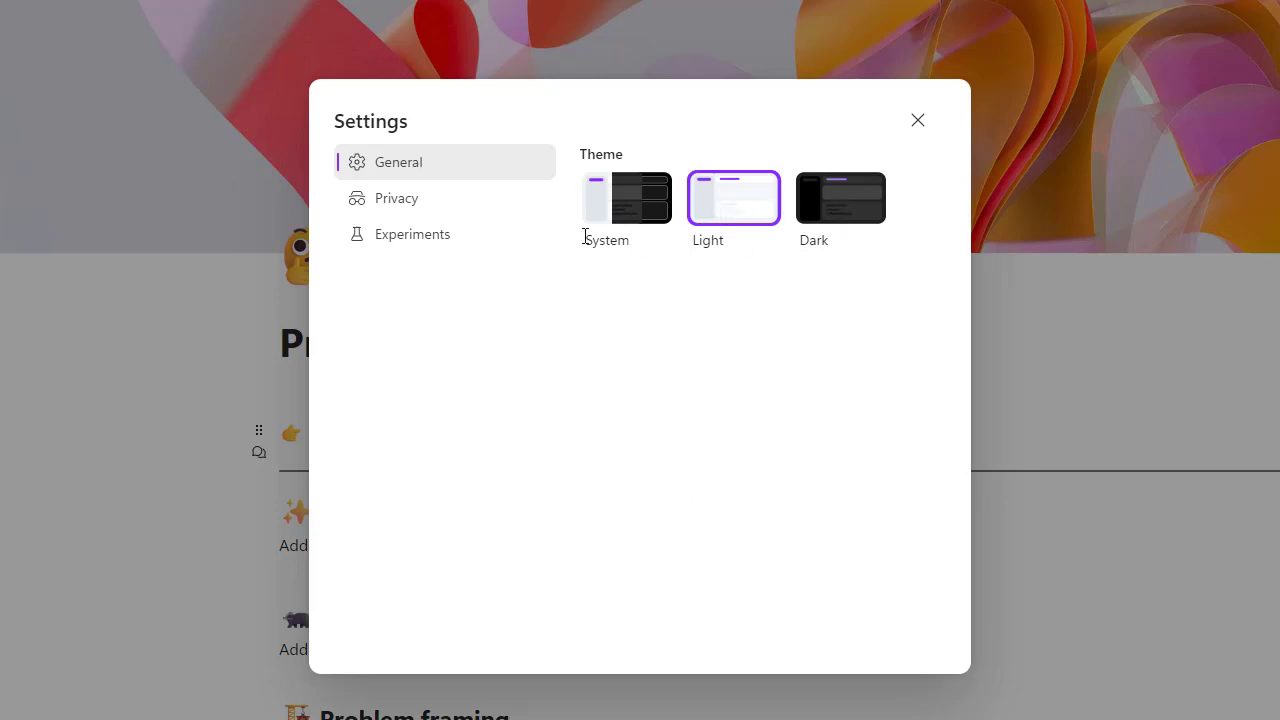
{"action": "left_click", "coordinate": [414, 206]}
{"action": "left_click", "coordinate": [408, 240]}
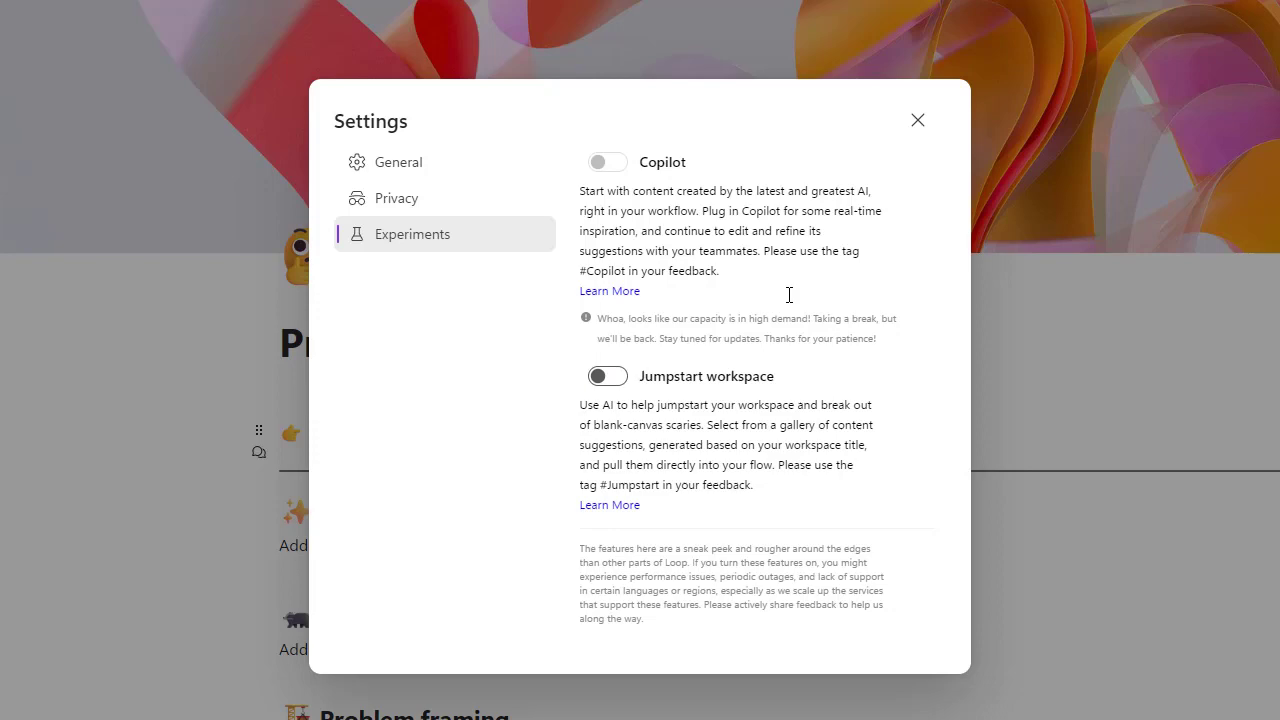
{"action": "left_click", "coordinate": [918, 121]}
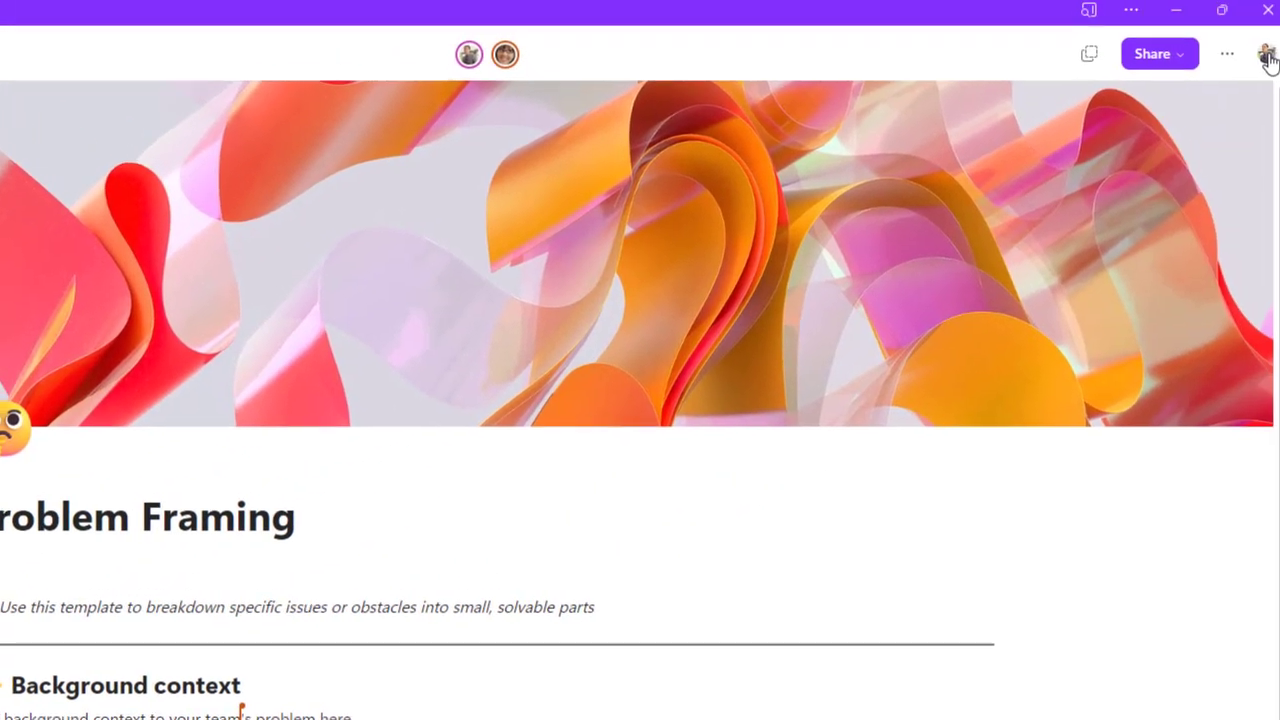
{"action": "left_click", "coordinate": [1264, 54]}
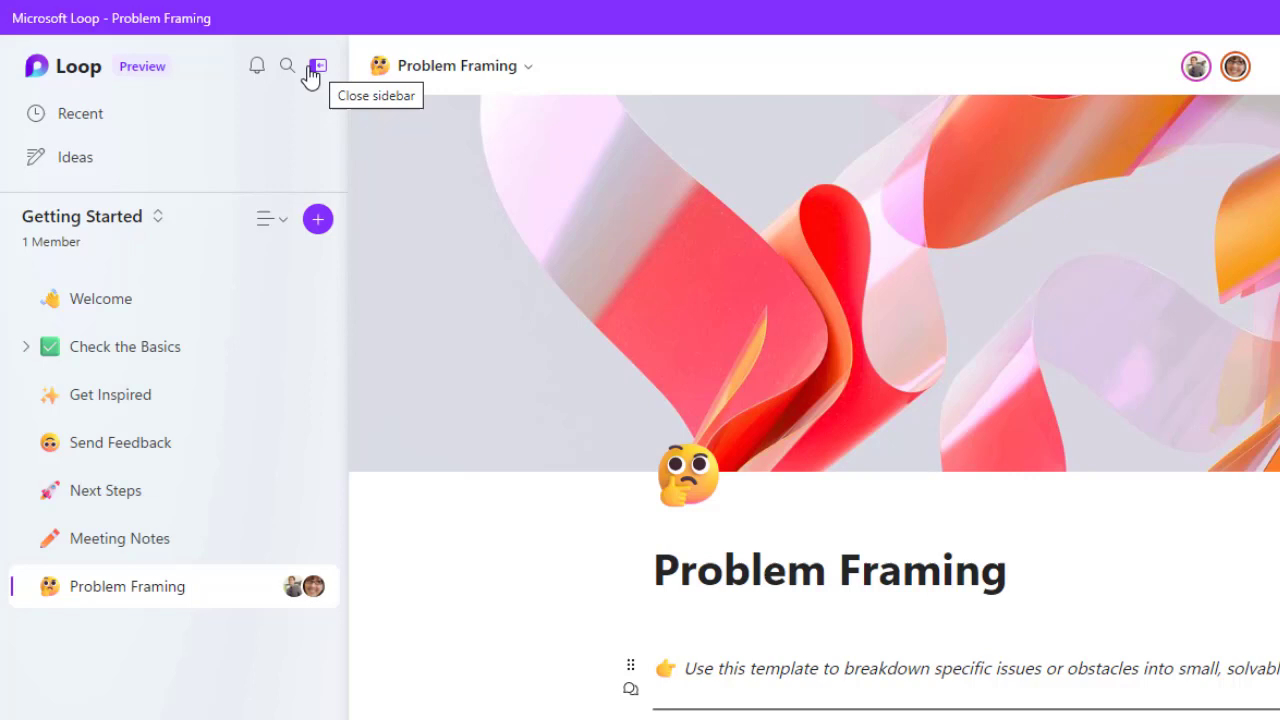
Collapse the sidebar to widen the Problem Framing page and expand it again, twice.
{"action": "left_click", "coordinate": [320, 70]}
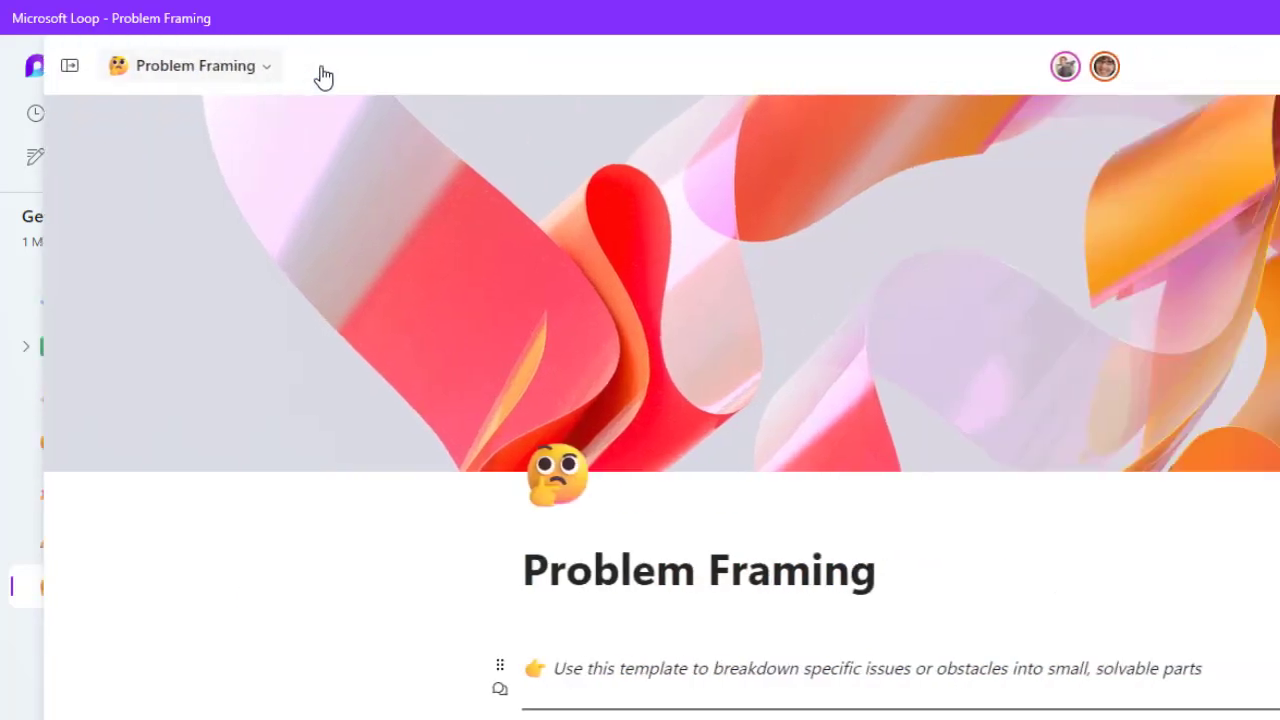
{"action": "left_click", "coordinate": [31, 77]}
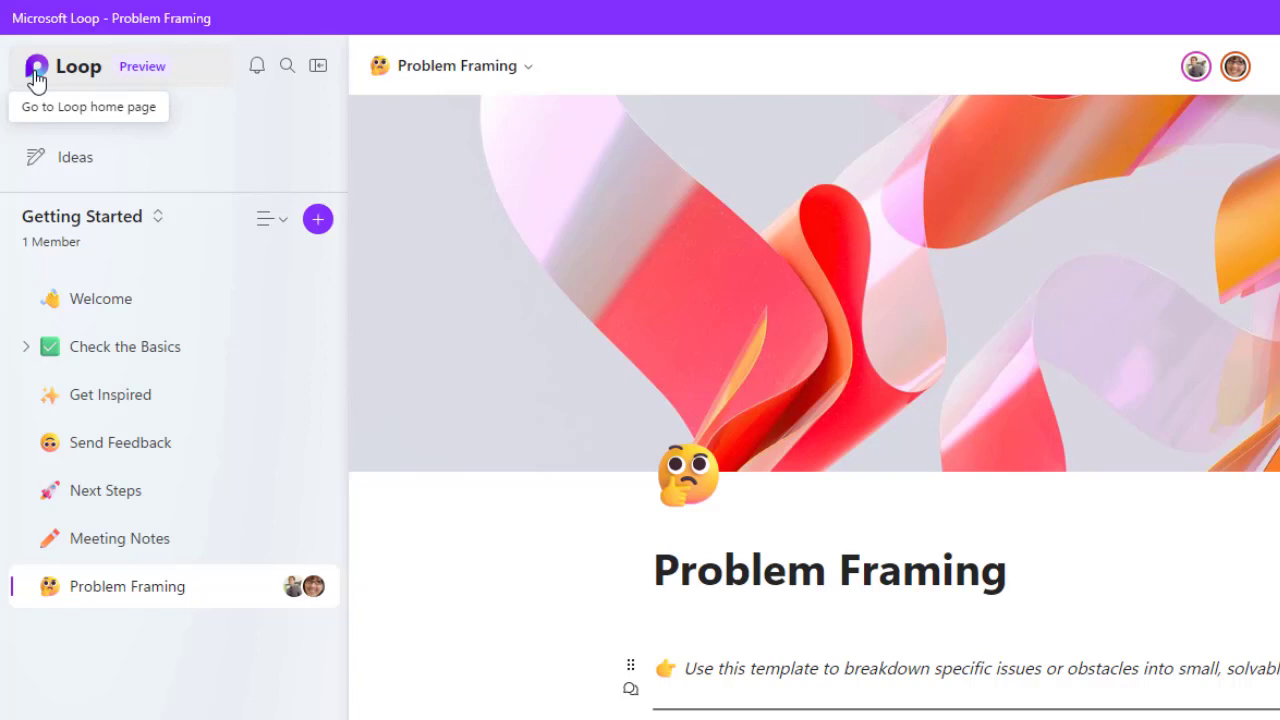
{"action": "left_click", "coordinate": [318, 70]}
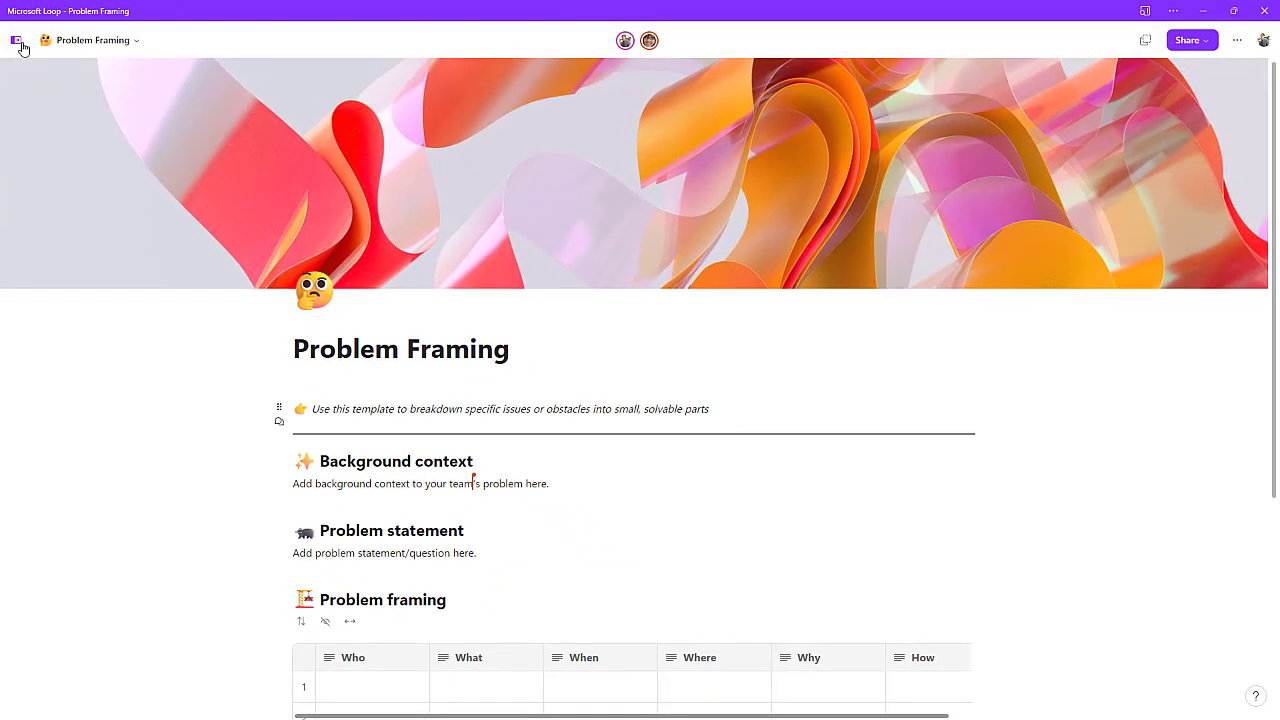
{"action": "left_click", "coordinate": [26, 65]}
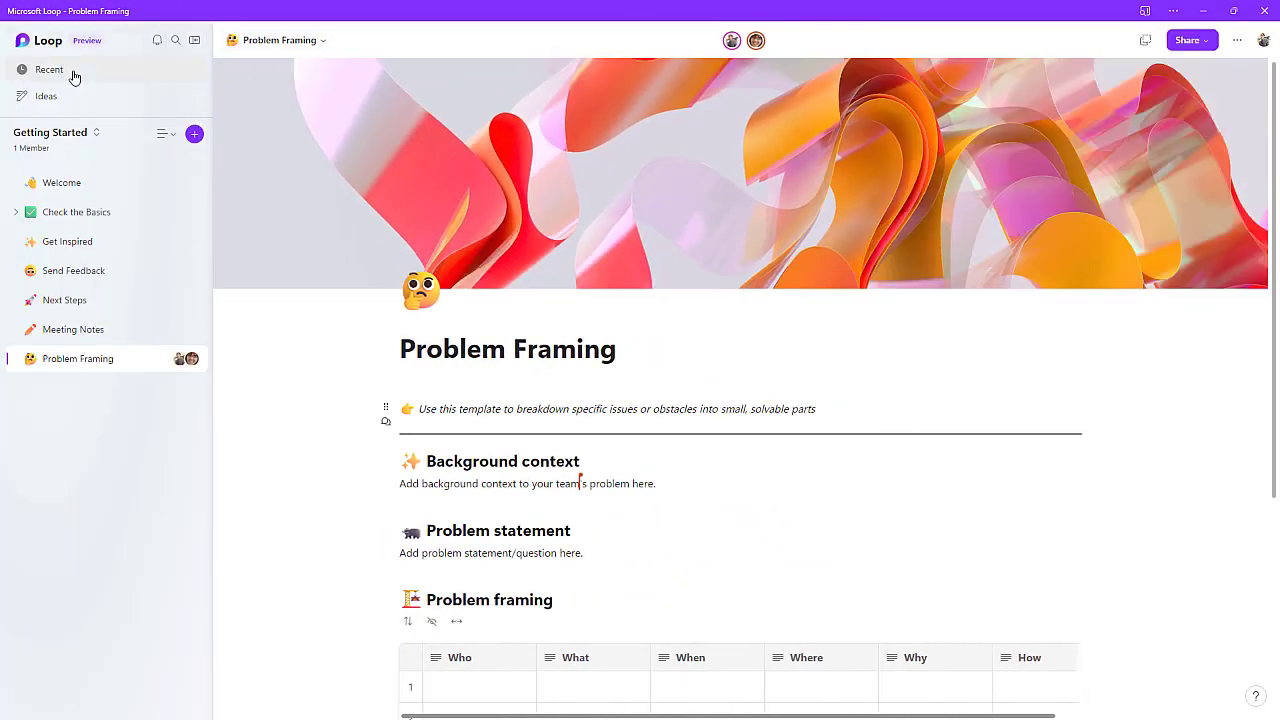
View the list of recent pages and the Ideas list.
{"action": "left_click", "coordinate": [70, 72]}
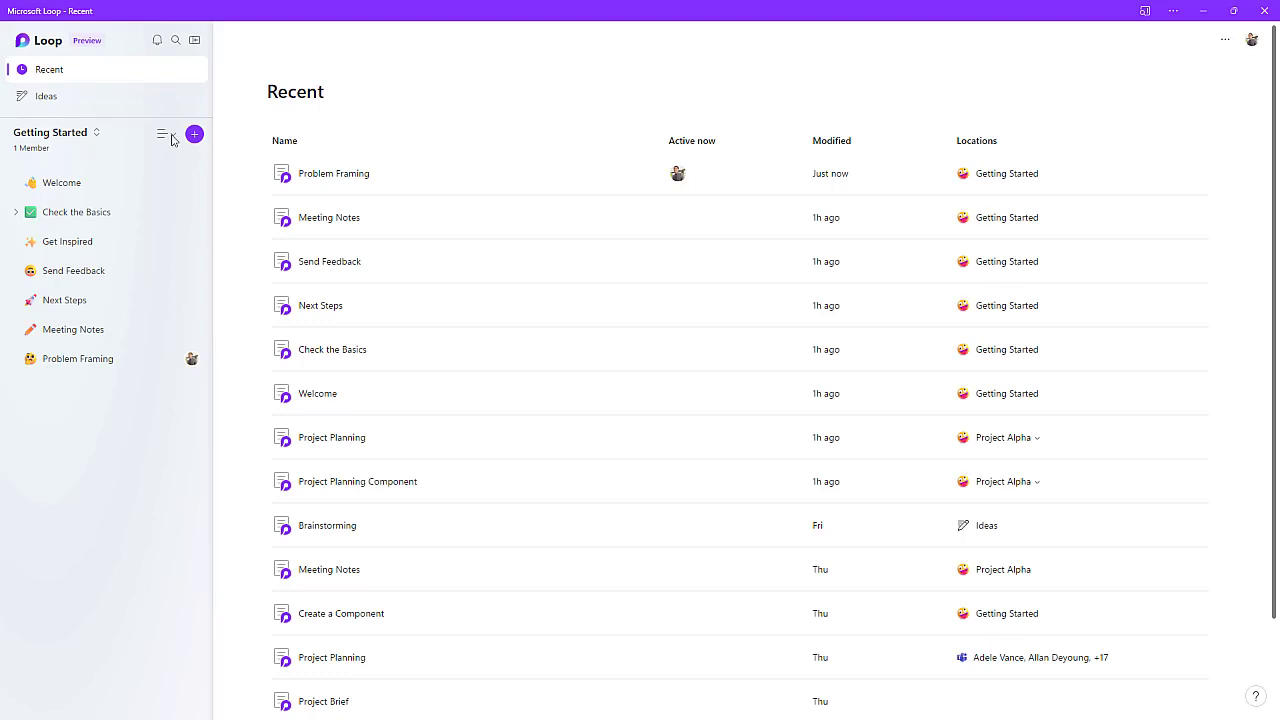
{"action": "left_click", "coordinate": [64, 100]}
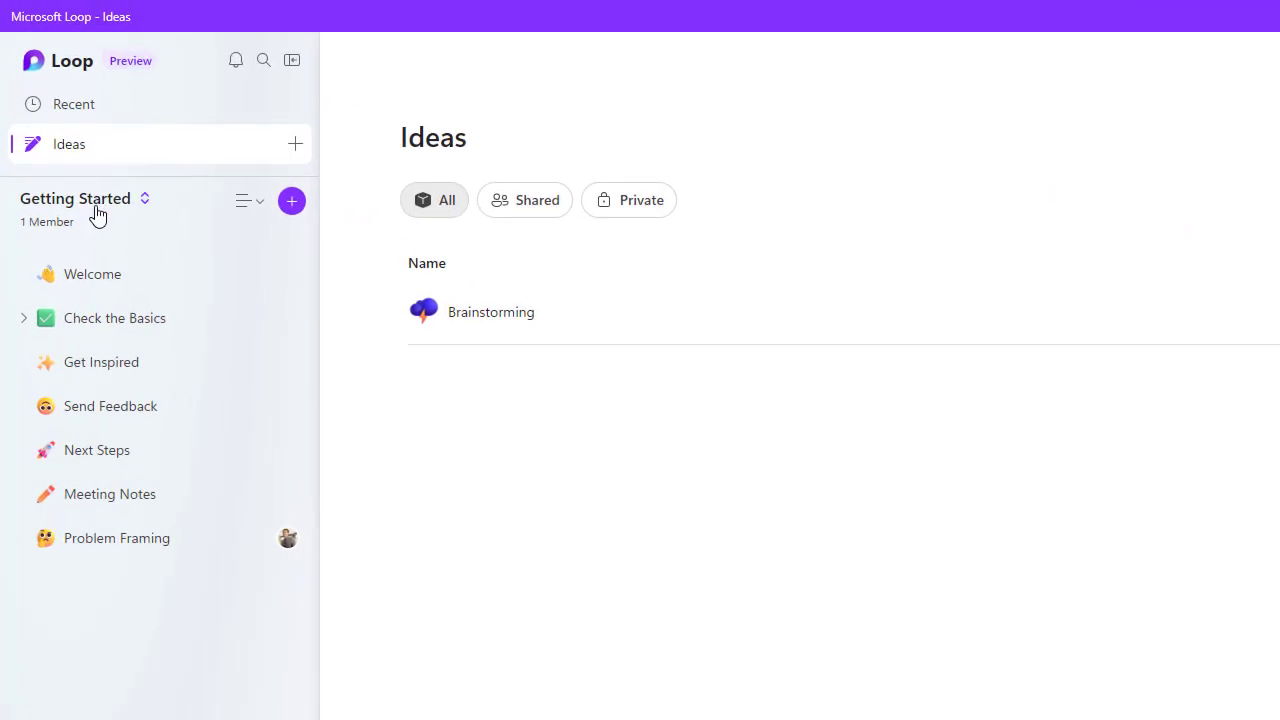
Browse all workspaces from the workspace switcher and reopen the Getting Started workspace.
{"action": "left_click", "coordinate": [100, 207]}
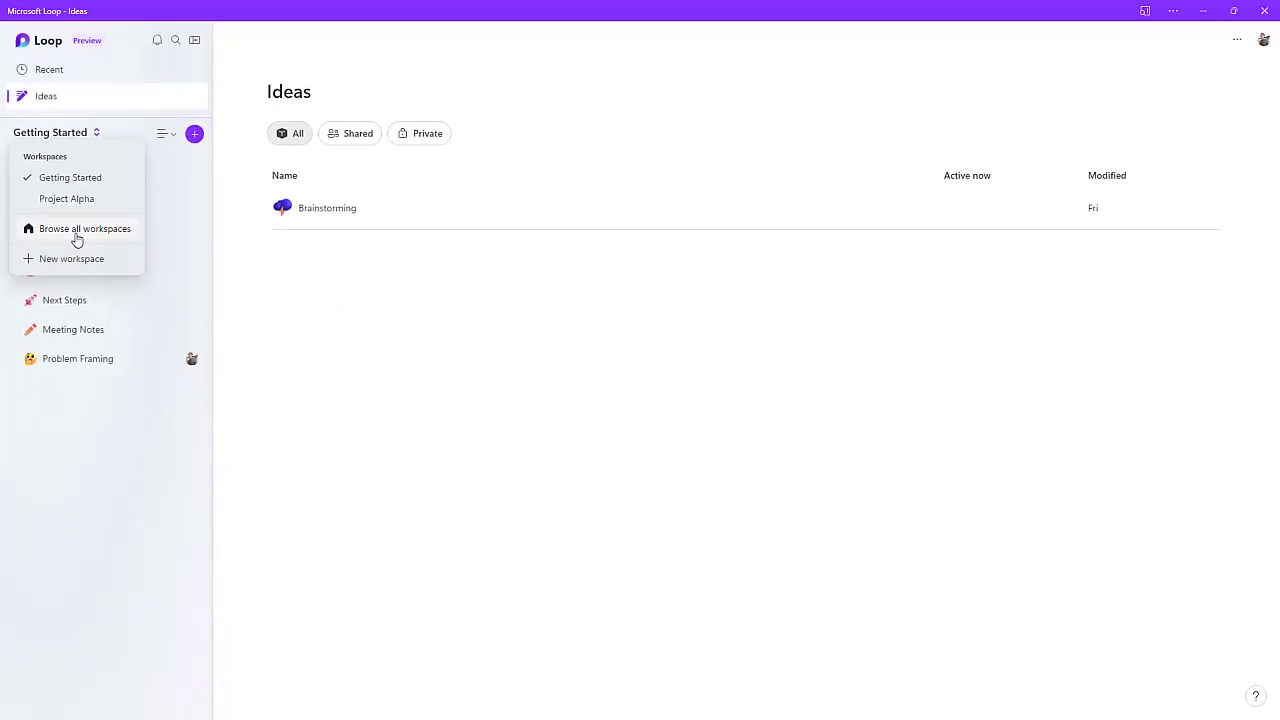
{"action": "left_click", "coordinate": [77, 238]}
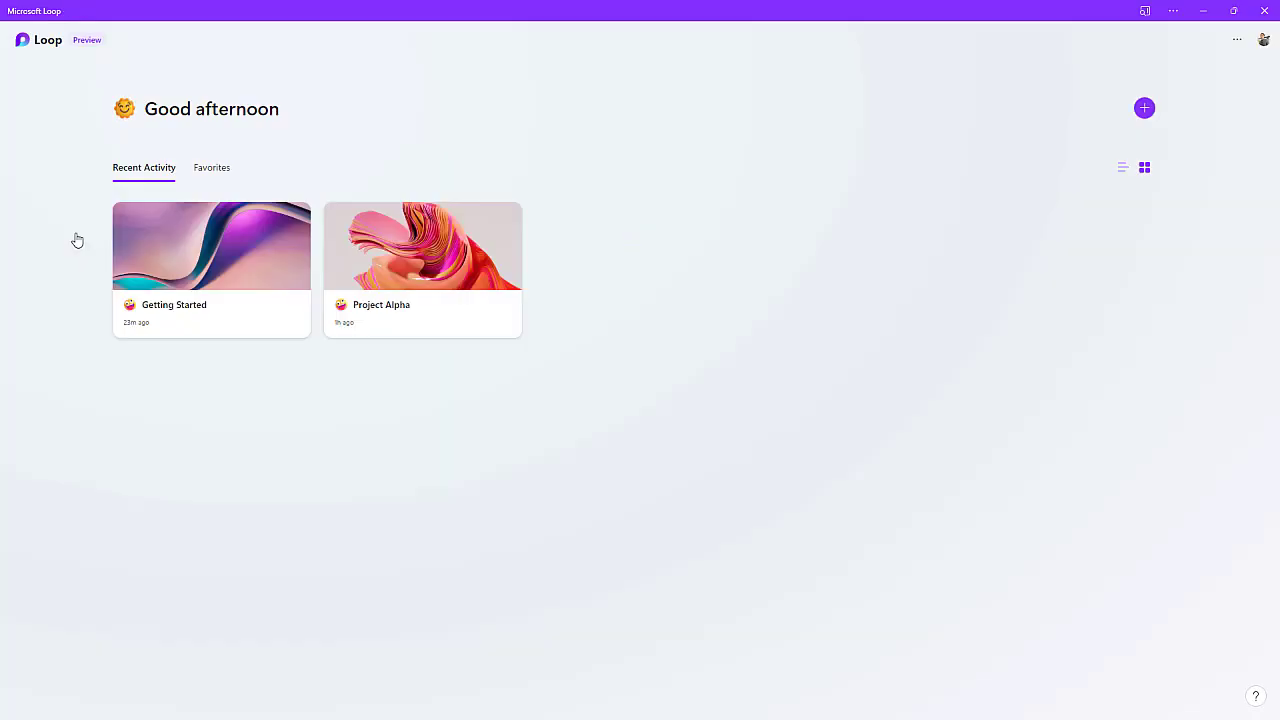
{"action": "left_click", "coordinate": [166, 300]}
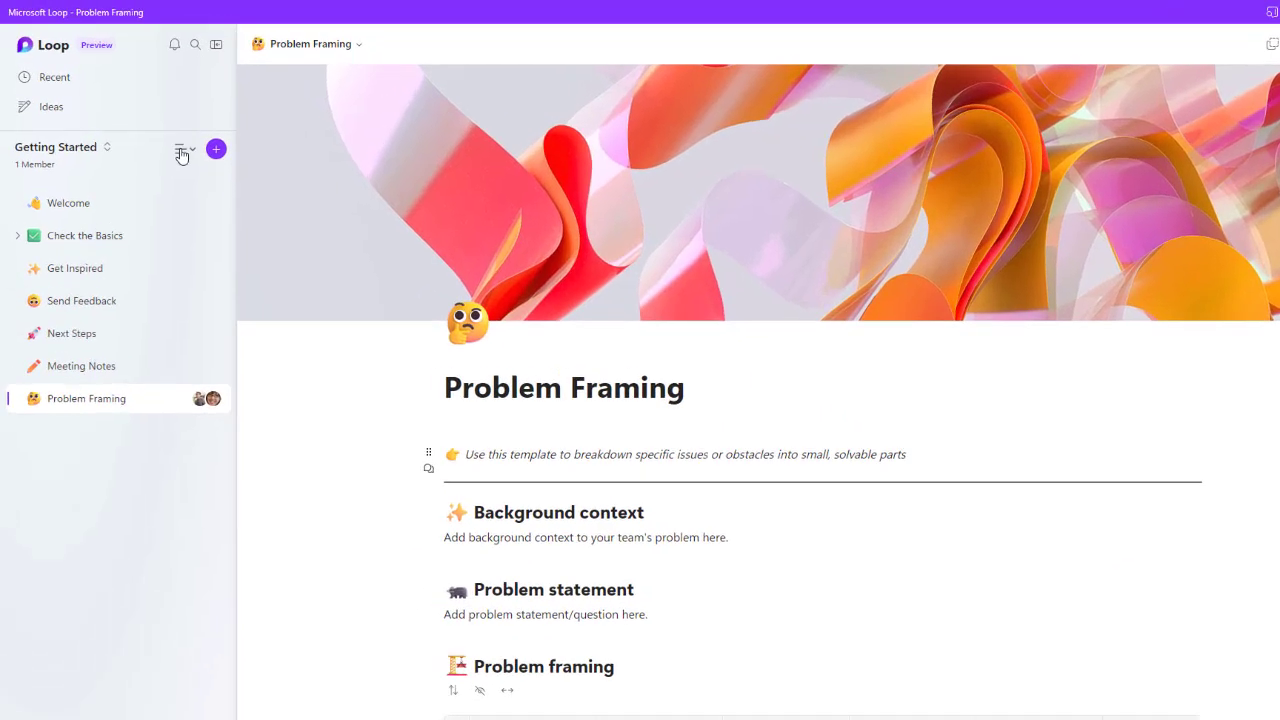
Examine the Tree and Activity page views and the options for adding a new page or link.
{"action": "left_click", "coordinate": [163, 136]}
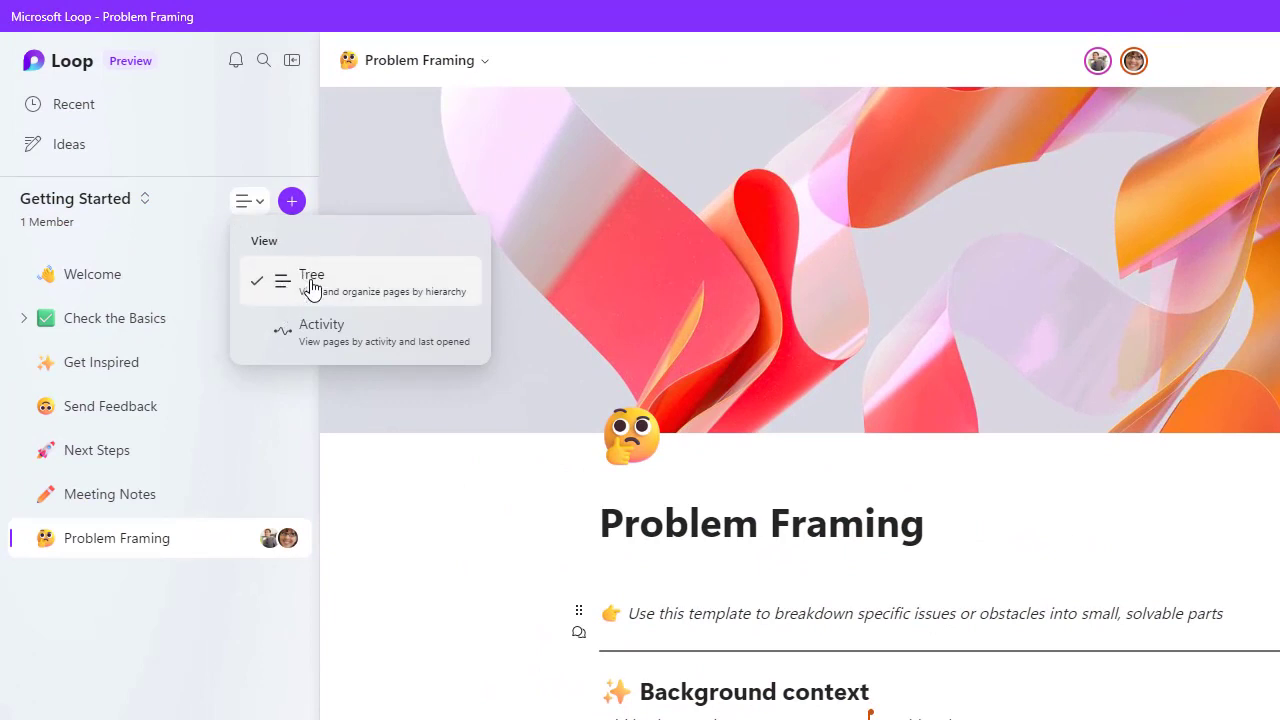
{"action": "left_click", "coordinate": [292, 204]}
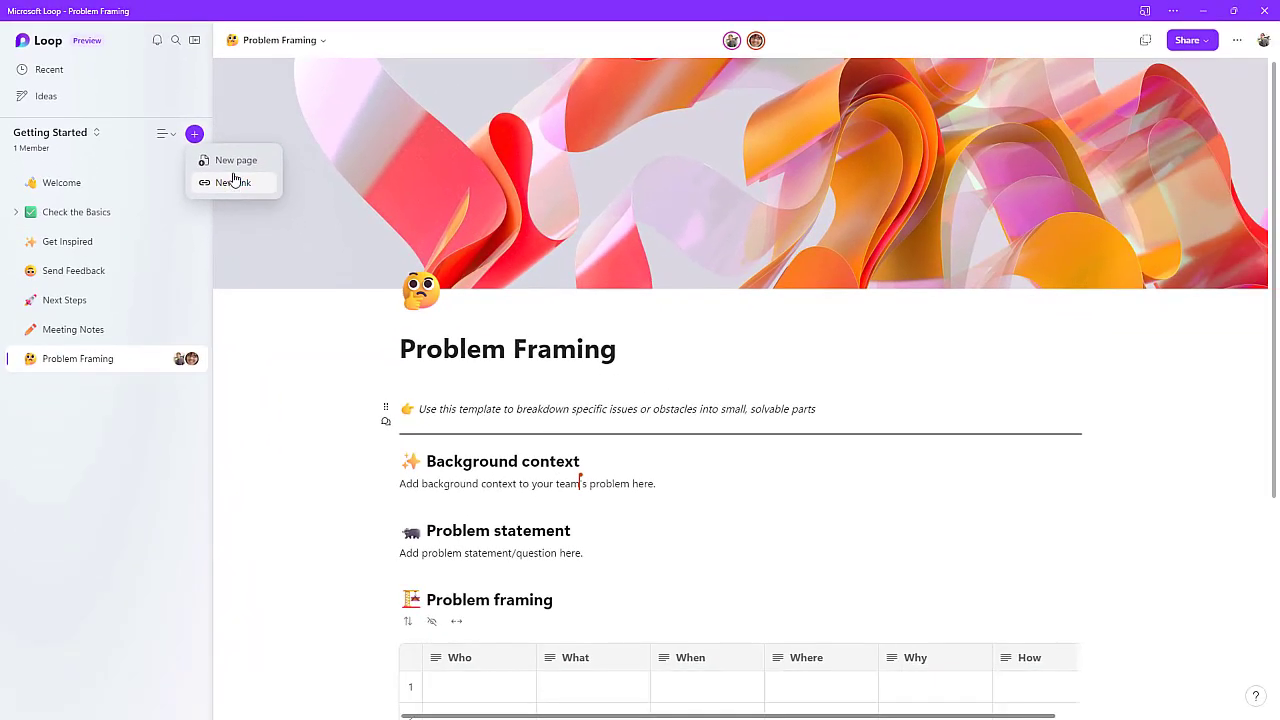
Create a new blank page in the Getting Started workspace and view the template gallery, closing it without applying a template.
{"action": "left_click", "coordinate": [352, 246]}
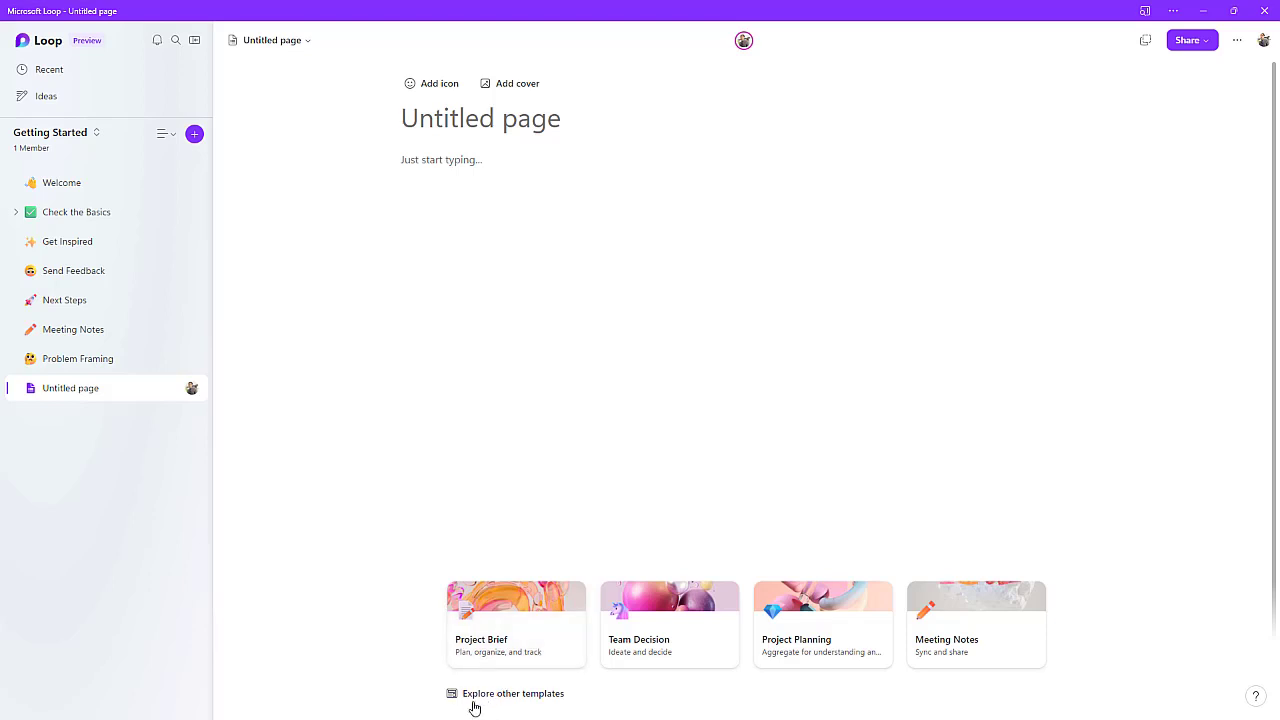
{"action": "left_click", "coordinate": [504, 704]}
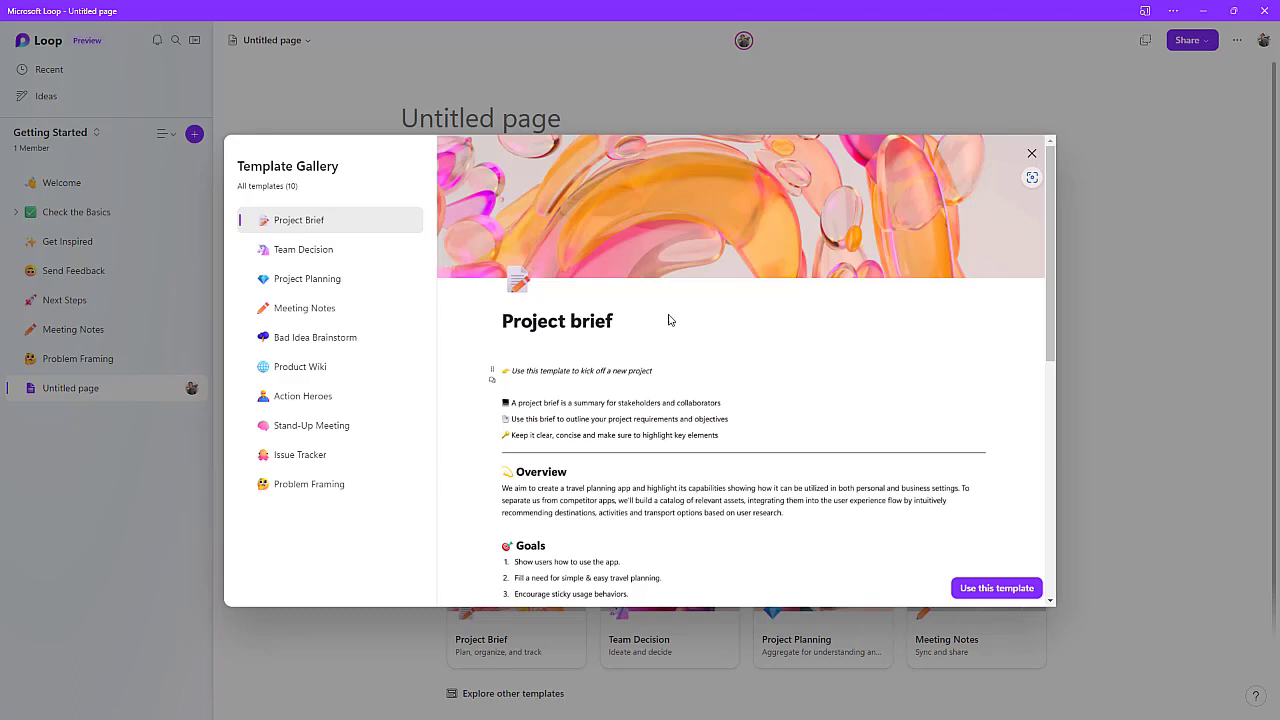
{"action": "left_click", "coordinate": [1032, 154]}
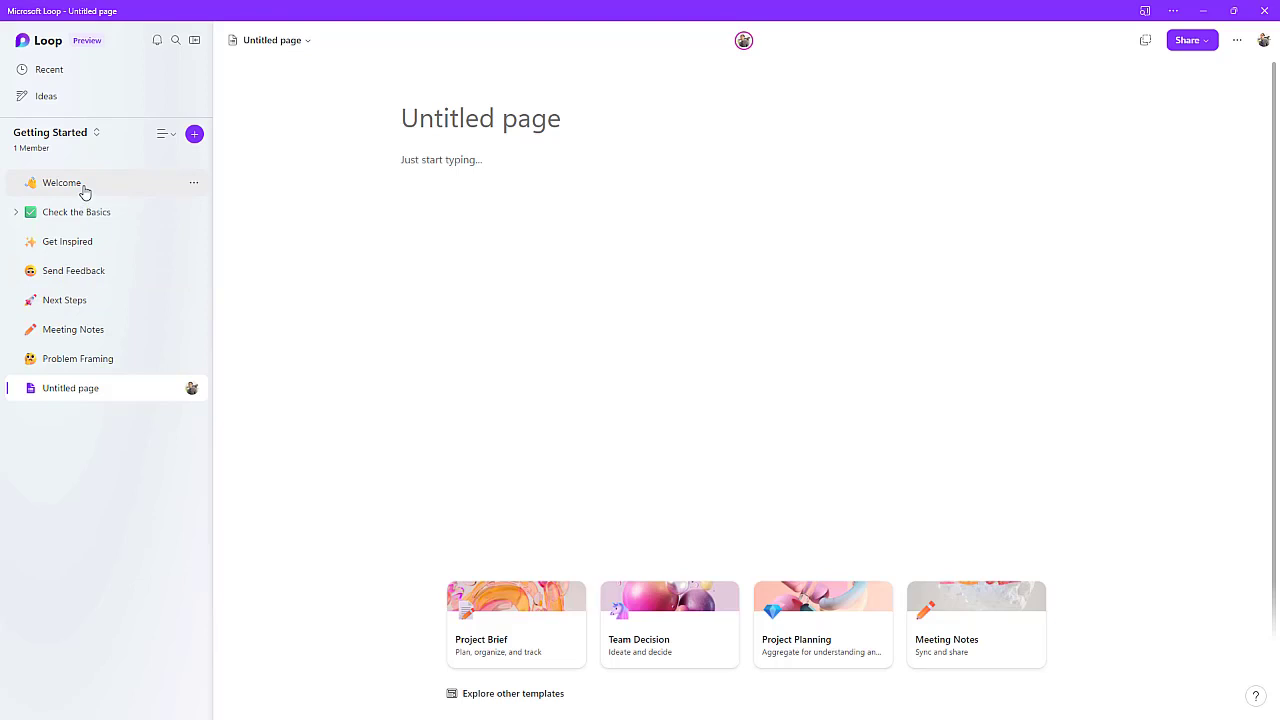
Expand the Check the Basics page's subpages and view the workspaces it can be added to, without adding it to any.
{"action": "left_click", "coordinate": [15, 213]}
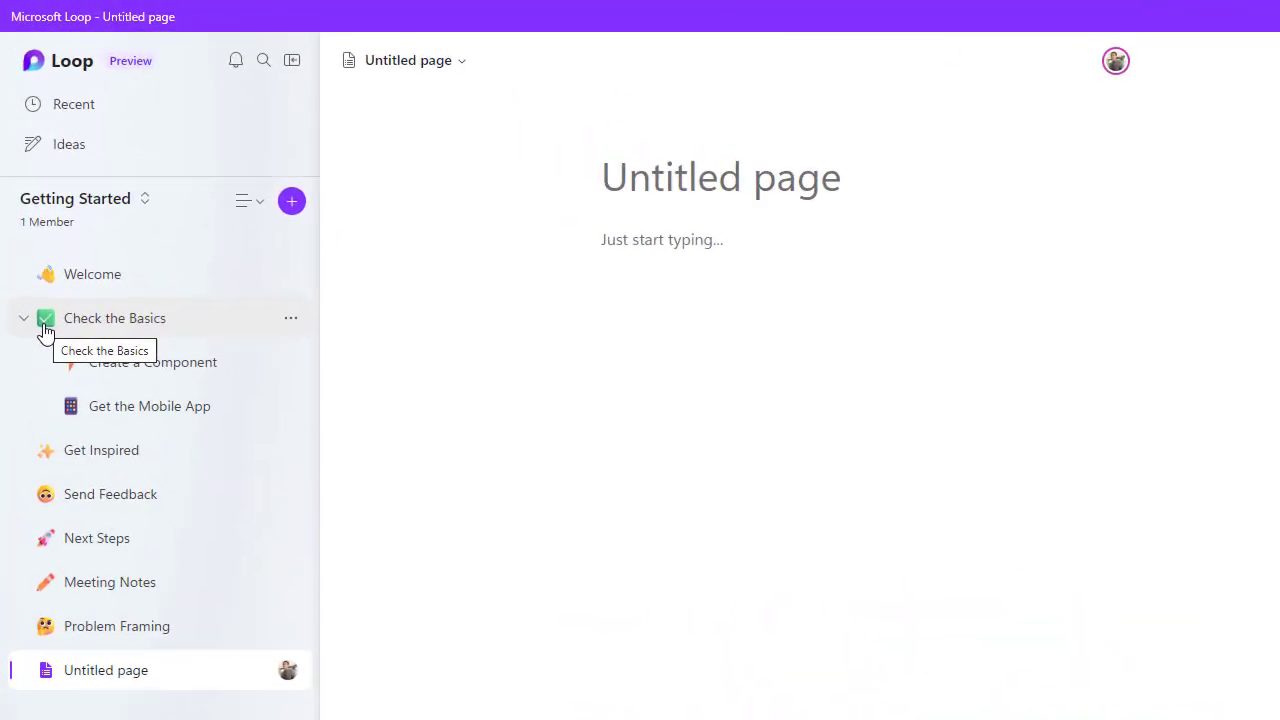
{"action": "left_click", "coordinate": [296, 320]}
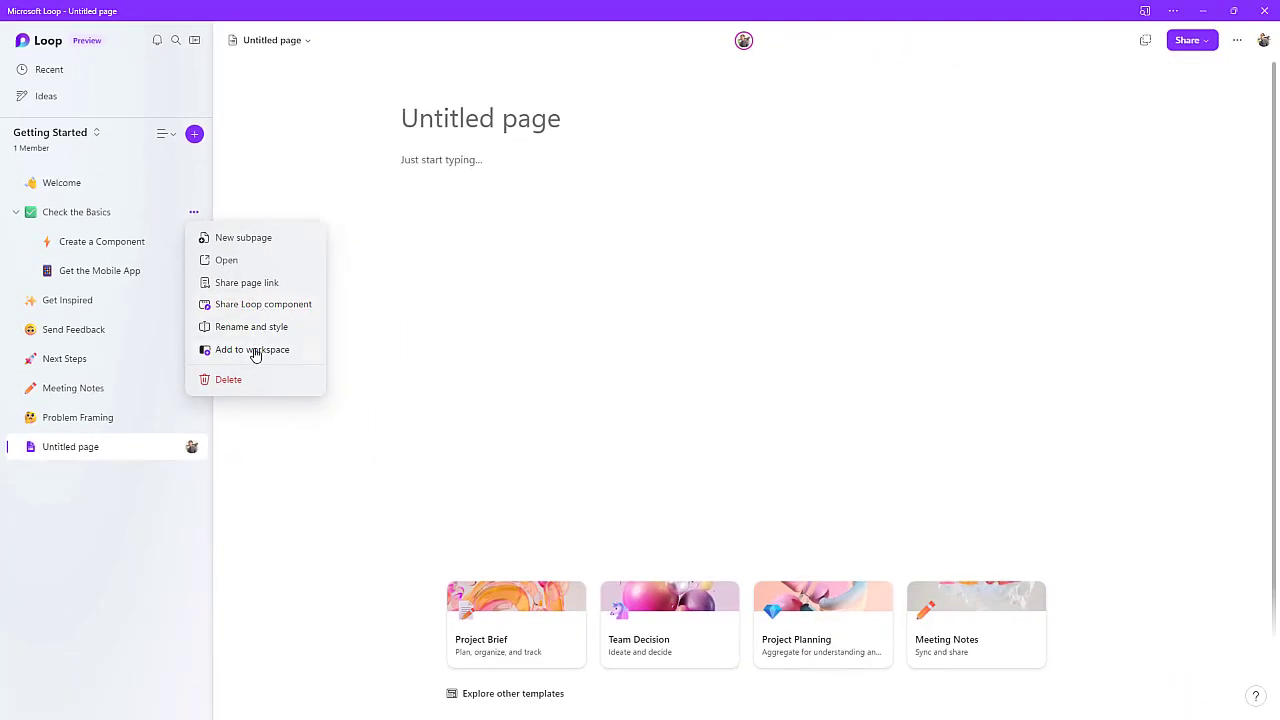
{"action": "left_click", "coordinate": [252, 350]}
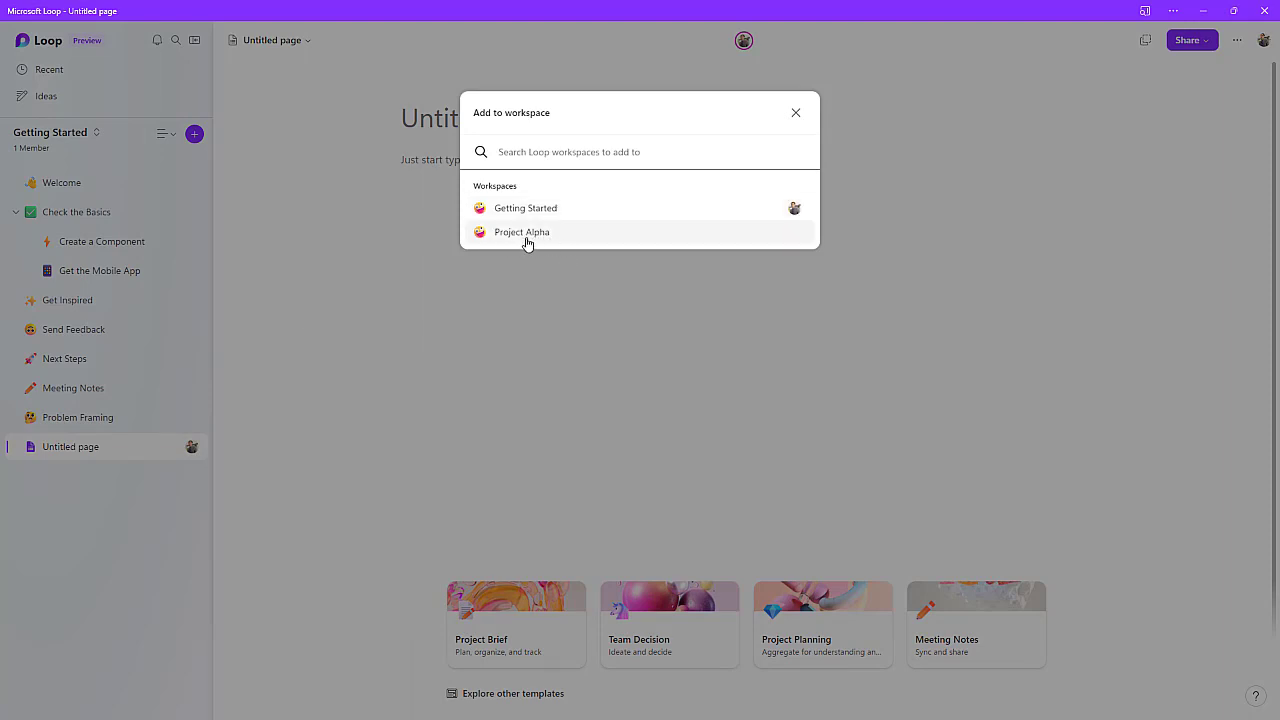
{"action": "left_click", "coordinate": [797, 115]}
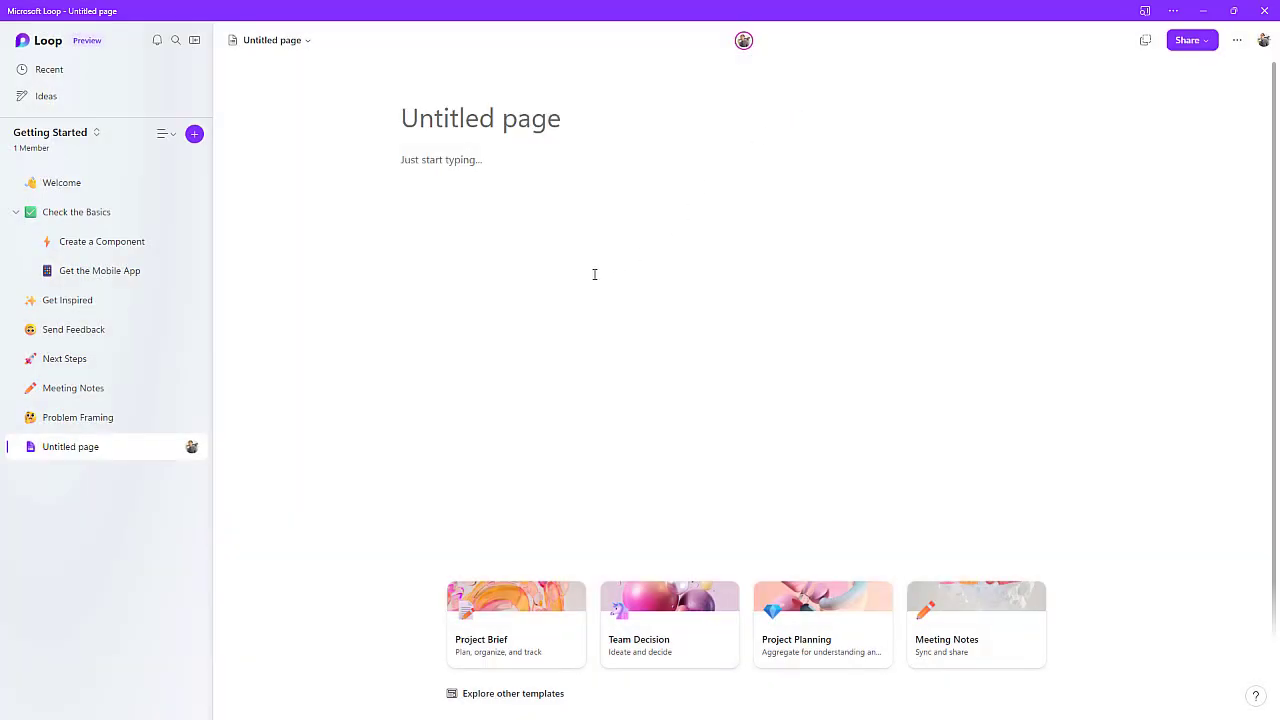
Delete the Untitled page from the Getting Started workspace.
{"action": "left_click", "coordinate": [175, 450]}
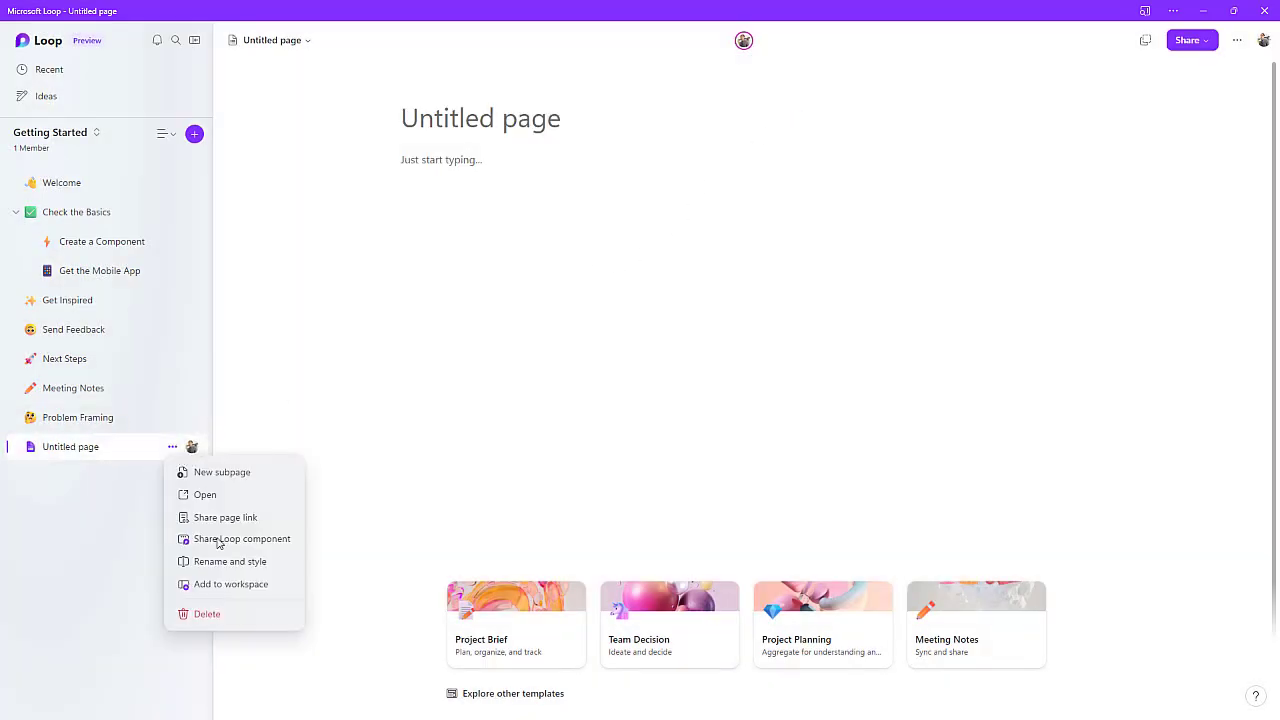
{"action": "left_click", "coordinate": [204, 615]}
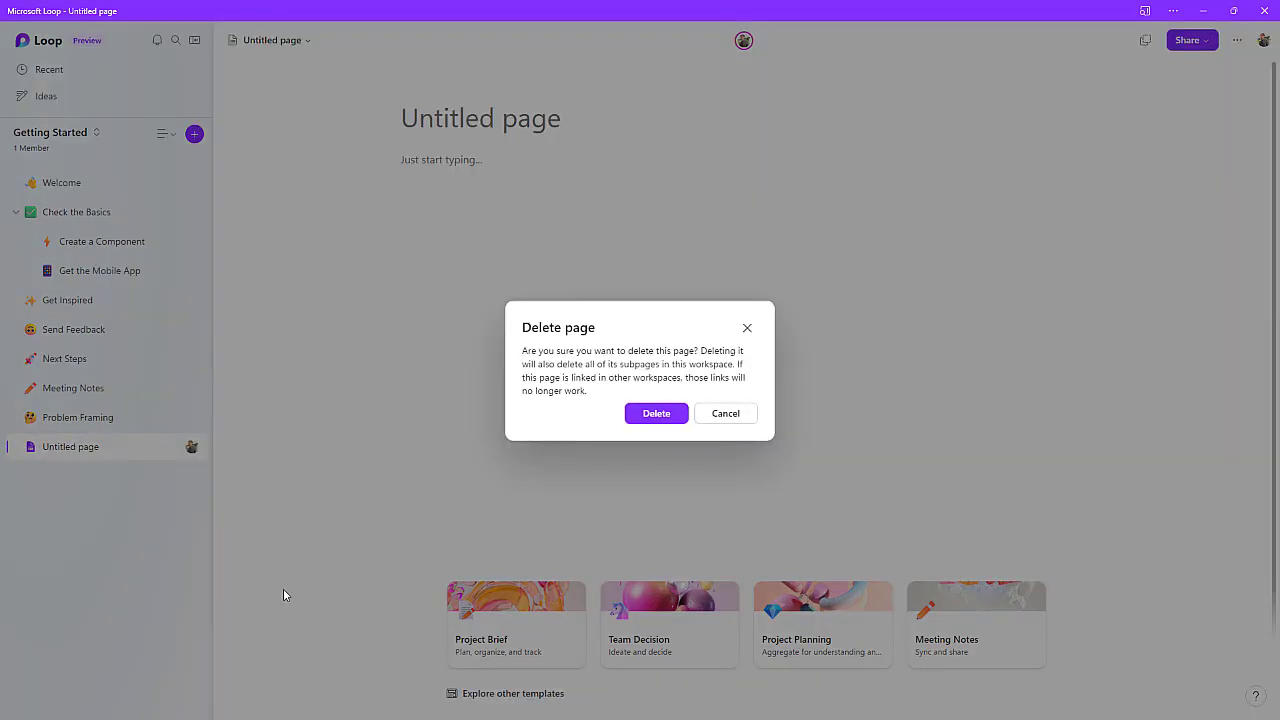
{"action": "left_click", "coordinate": [642, 421]}
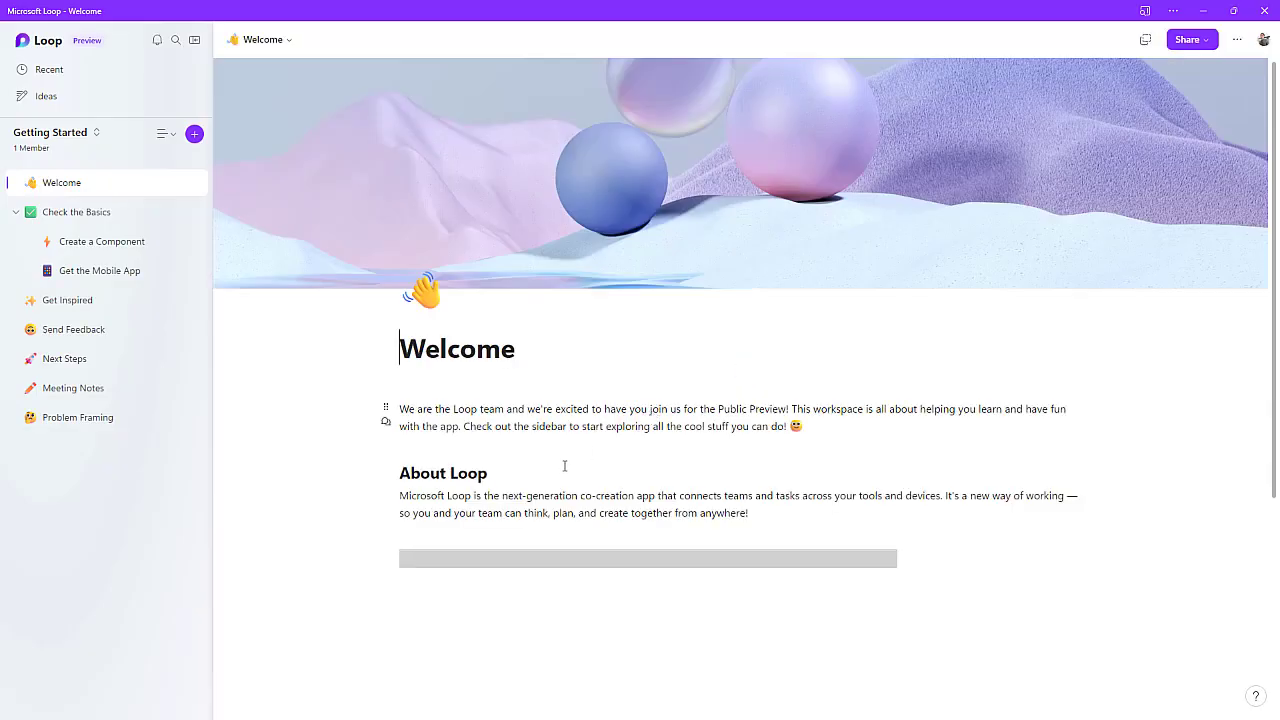